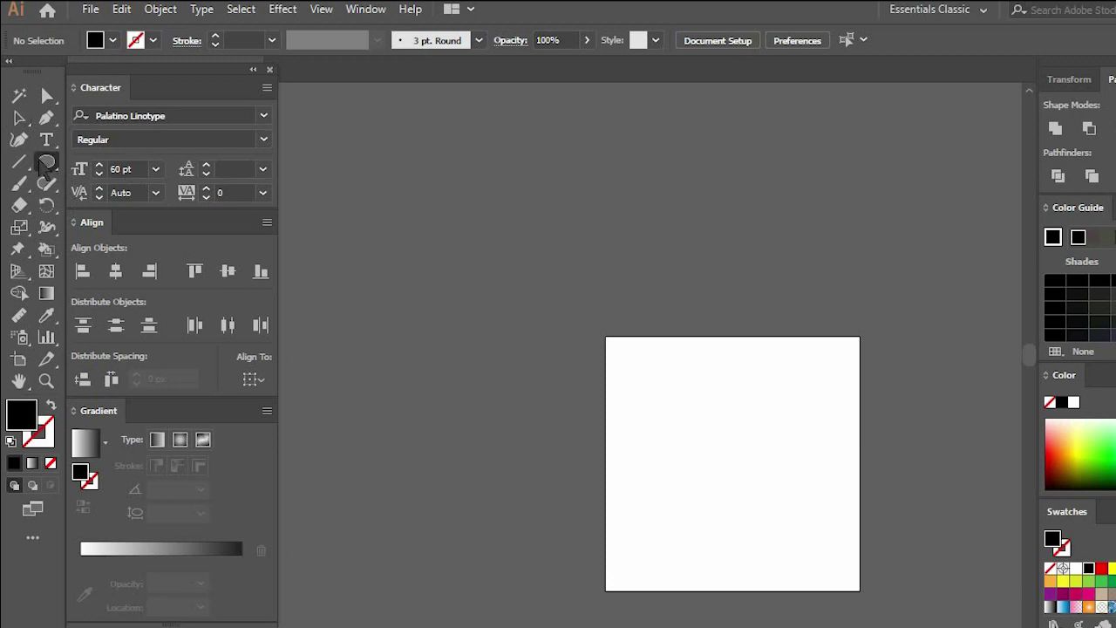
Draw a tall black bar and place a copy 72 px to its right
{"action": "left_click_drag", "start_coordinate": [46, 163], "coordinate": [126, 165]}
{"action": "scroll", "coordinate": [740, 567], "scroll_direction": "up", "scroll_amount": 1}
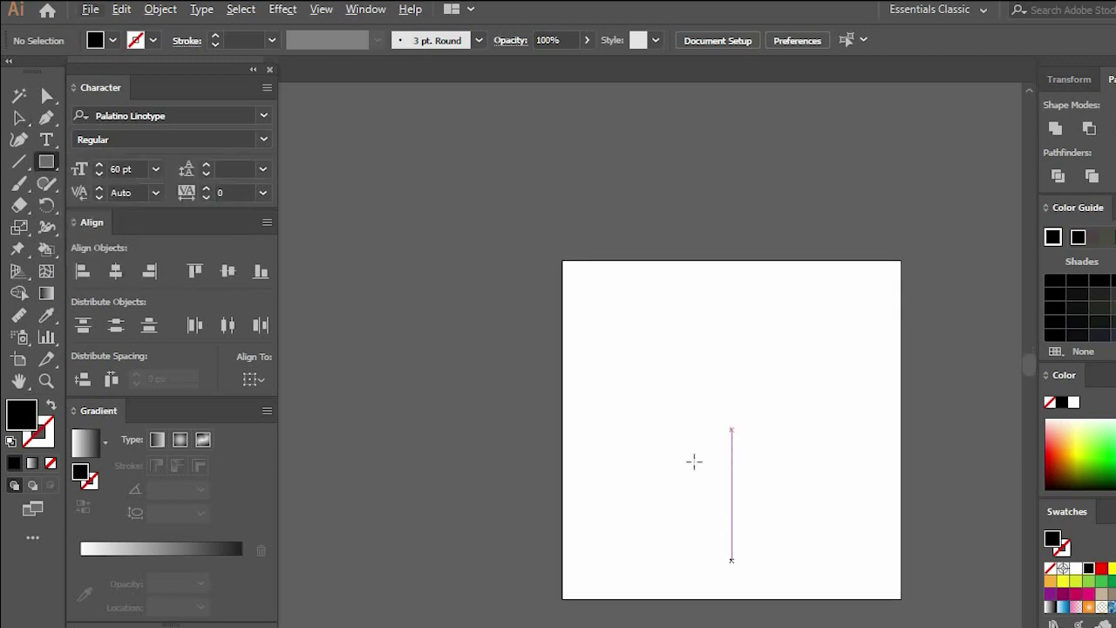
{"action": "left_click_drag", "start_coordinate": [596, 187], "coordinate": [633, 504]}
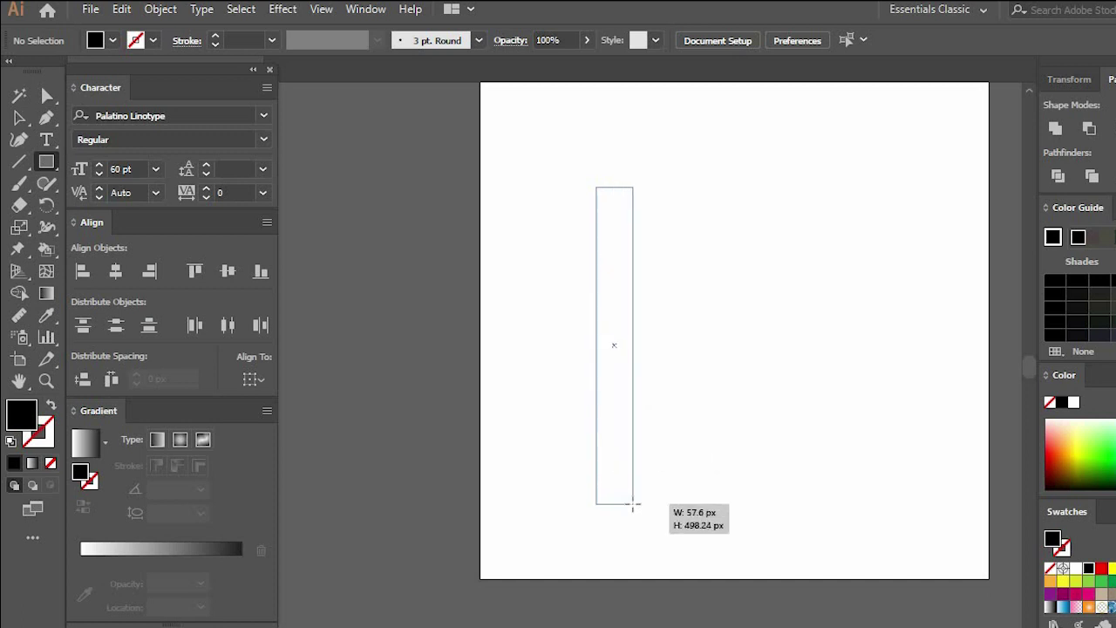
{"action": "key", "text": "v"}
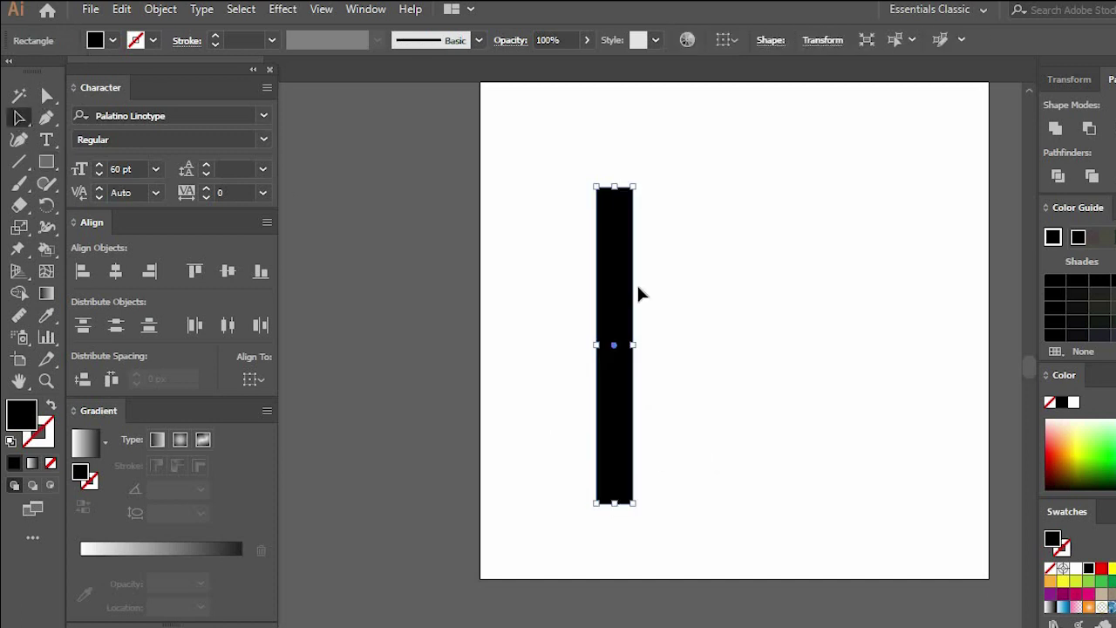
{"action": "left_click_drag", "start_coordinate": [641, 291], "coordinate": [705, 295]}
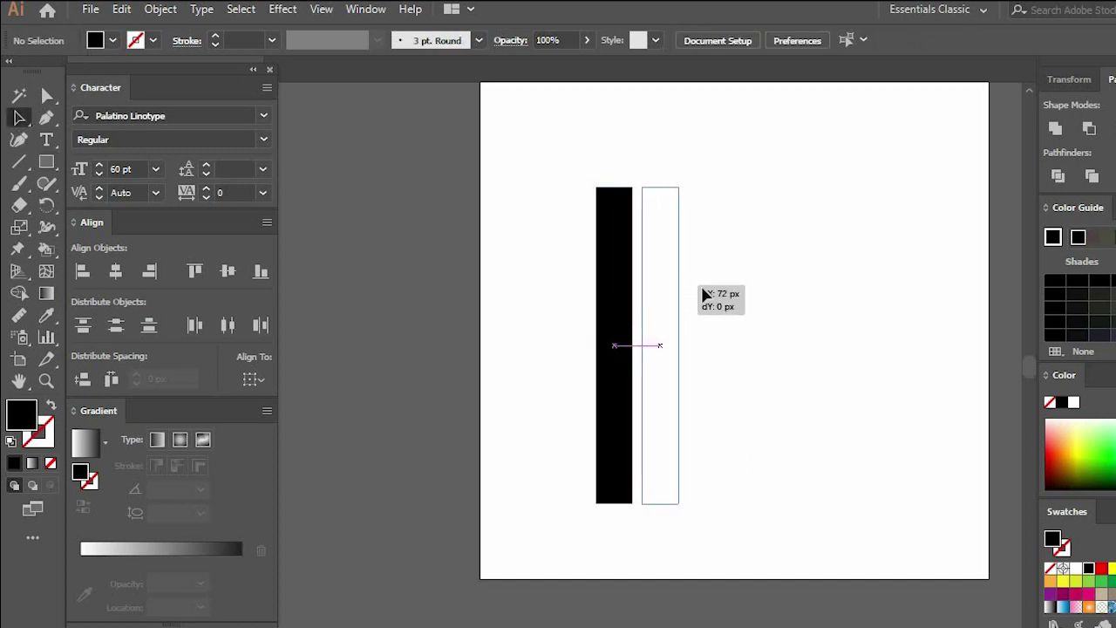
{"action": "left_click_drag", "start_coordinate": [784, 333], "coordinate": [782, 332]}
{"action": "left_click", "coordinate": [782, 331]}
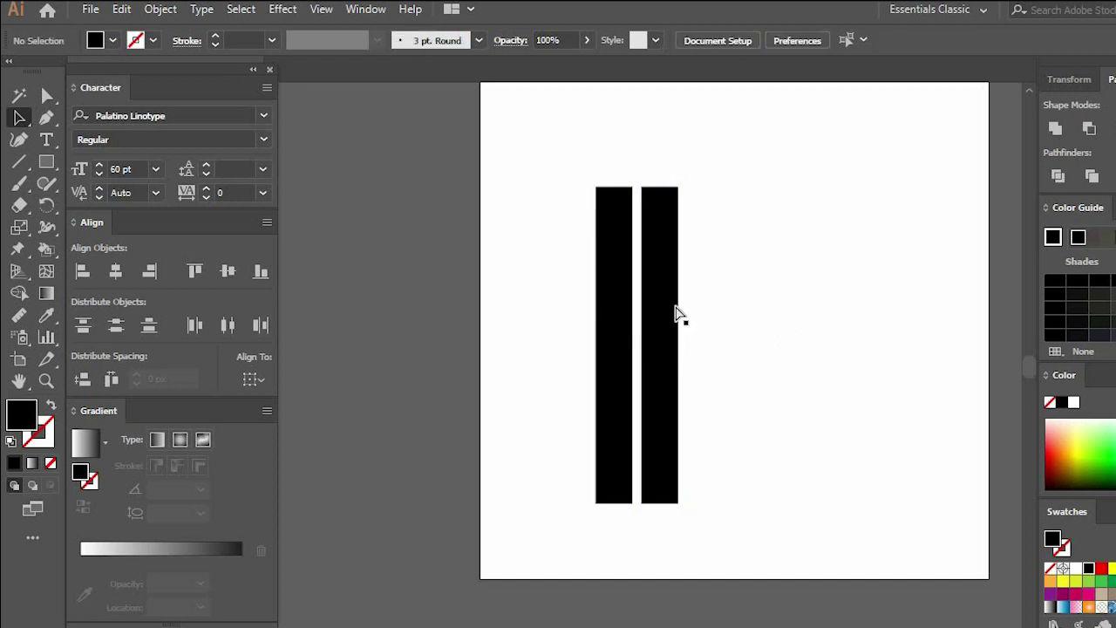
Repeat the offset for a third bar, then Alt-drag a copy of all three rightward
{"action": "key", "text": "ctrl+d"}
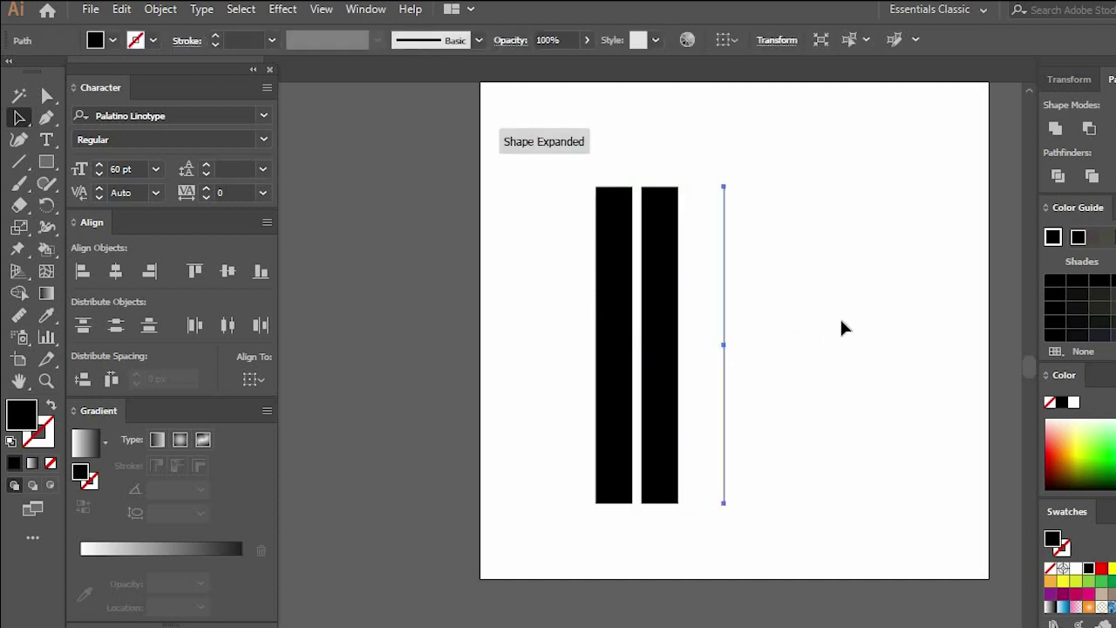
{"action": "left_click", "coordinate": [841, 322]}
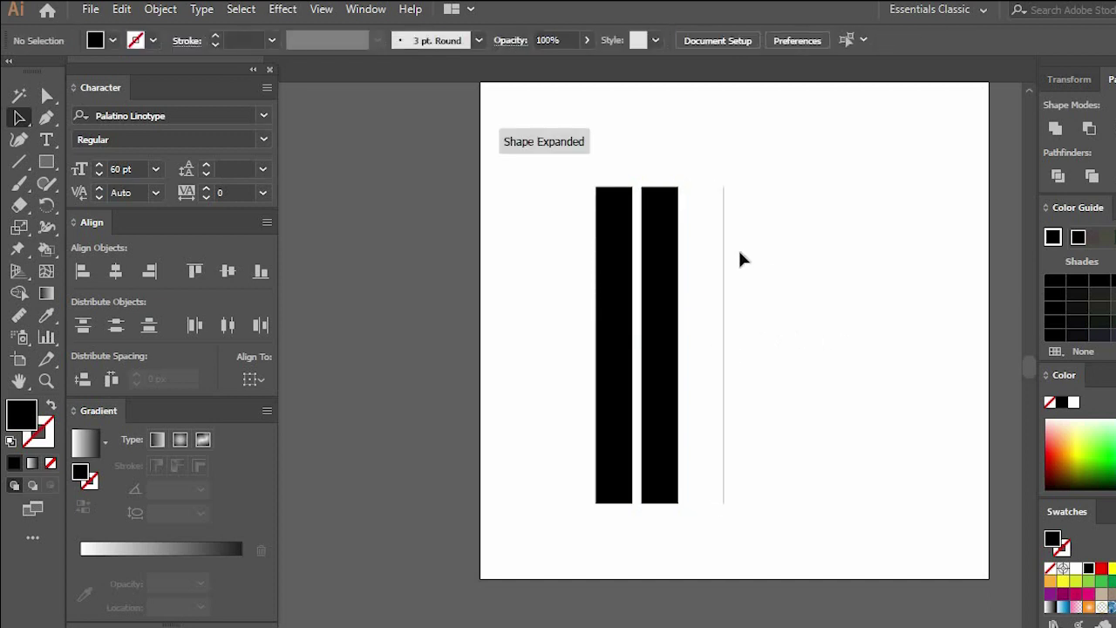
{"action": "left_click", "coordinate": [678, 255]}
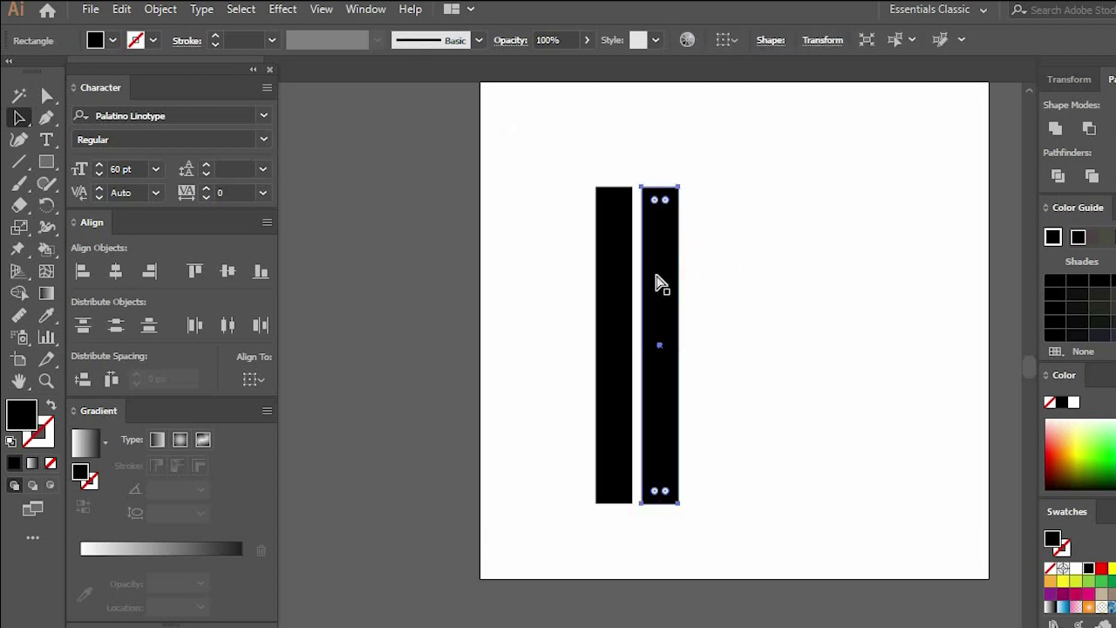
{"action": "key", "text": "ctrl+d"}
{"action": "left_click_drag", "start_coordinate": [565, 330], "coordinate": [795, 243]}
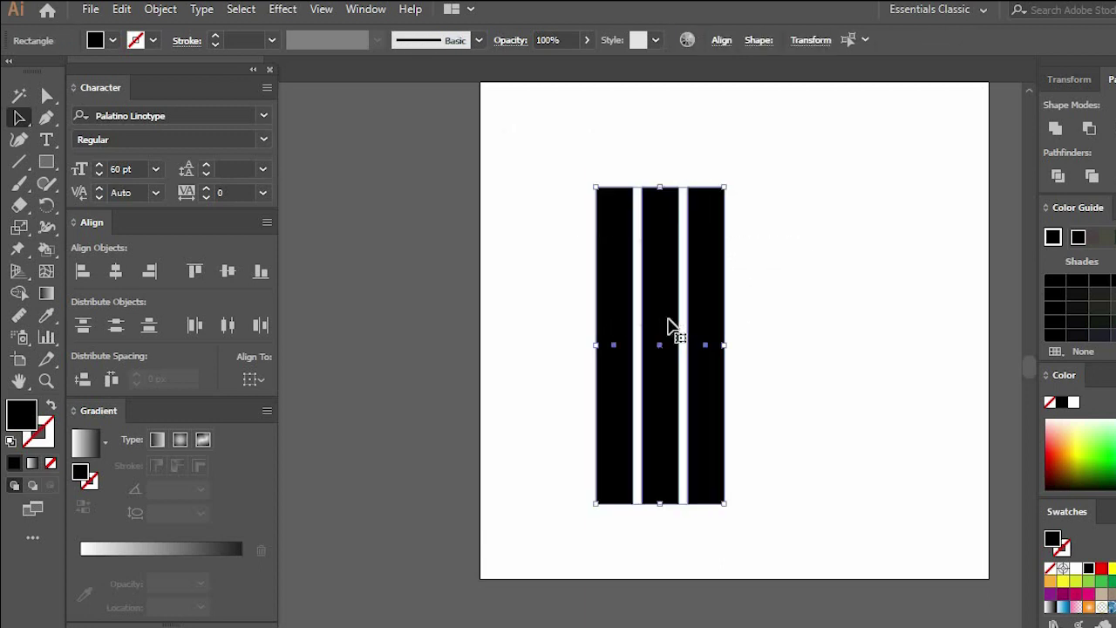
{"action": "left_click_drag", "start_coordinate": [747, 329], "coordinate": [877, 338]}
Rotate the copied bars 90° and stack them horizontally above the upright bars
{"action": "double_click", "coordinate": [47, 205]}
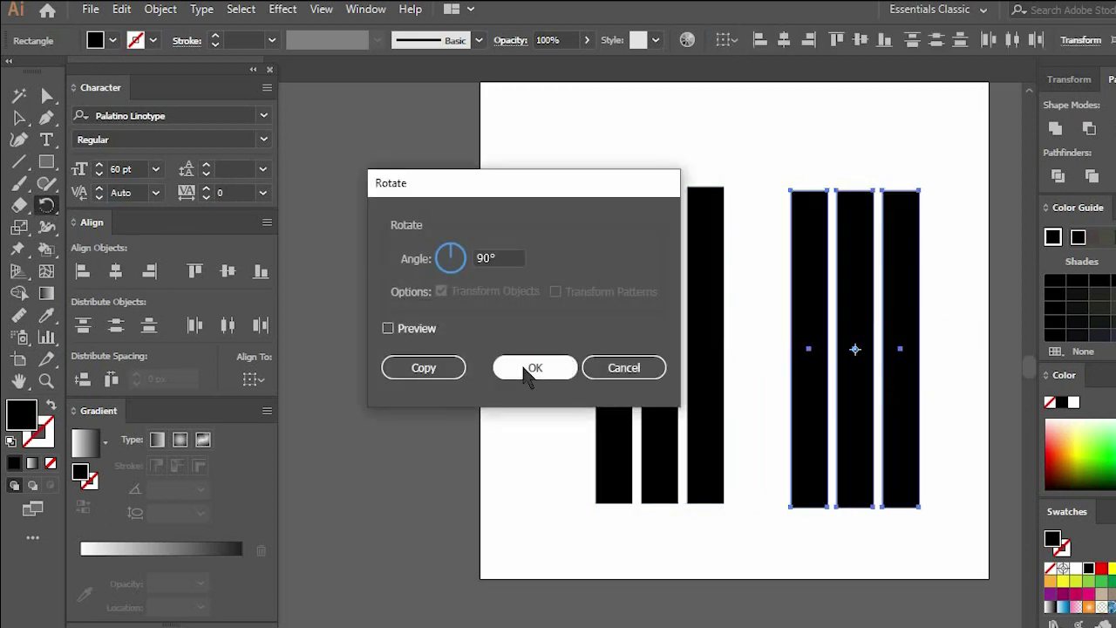
{"action": "left_click", "coordinate": [529, 373]}
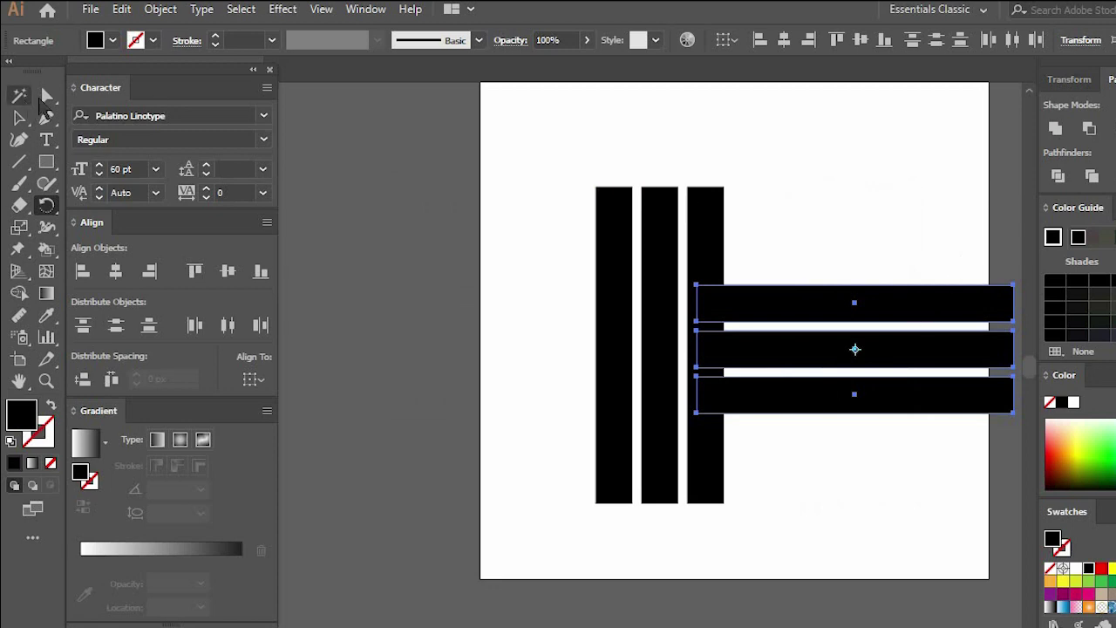
{"action": "left_click", "coordinate": [44, 96]}
{"action": "left_click_drag", "start_coordinate": [946, 305], "coordinate": [756, 123]}
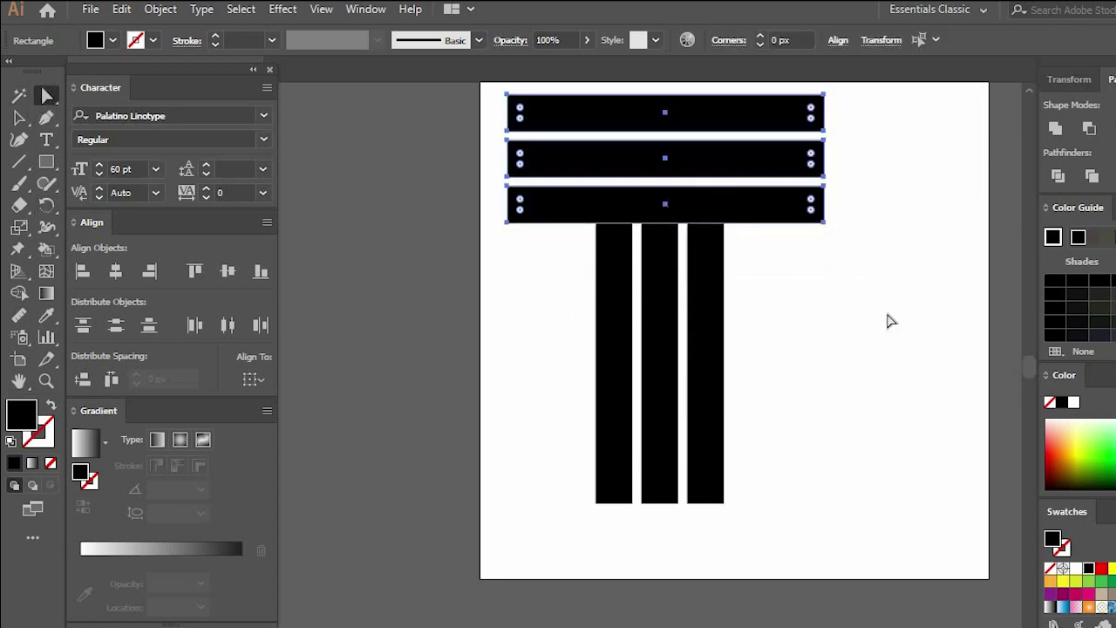
{"action": "left_click", "coordinate": [889, 320]}
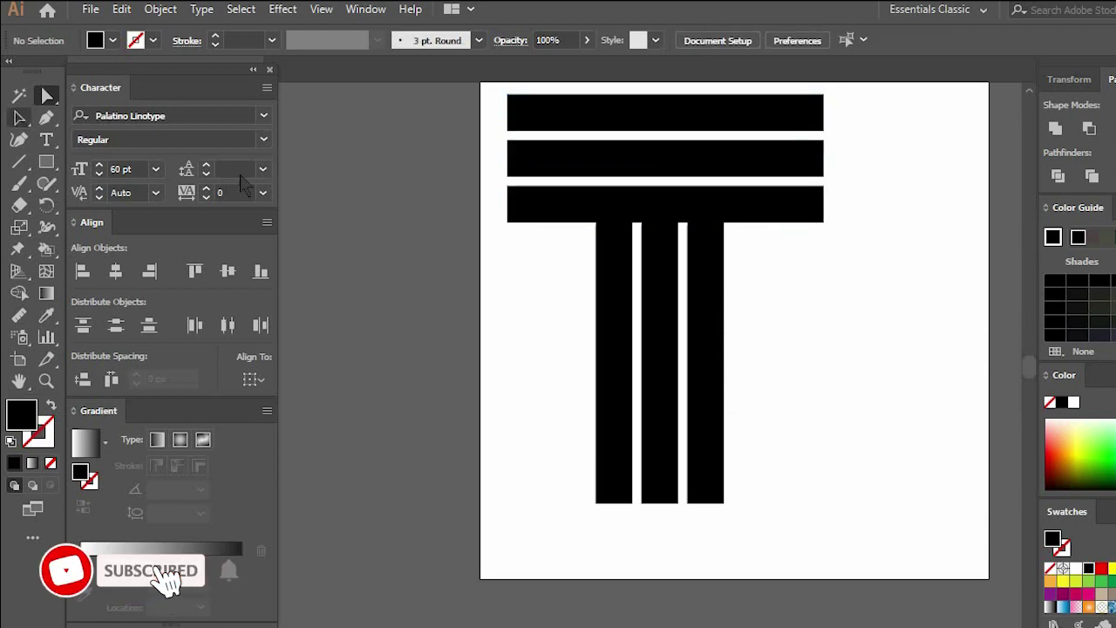
Group the three upright bars and the three horizontal bars as separate groups
{"action": "left_click_drag", "start_coordinate": [465, 375], "coordinate": [565, 411]}
{"action": "left_click_drag", "start_coordinate": [686, 356], "coordinate": [689, 356]}
{"action": "right_click", "coordinate": [689, 356]}
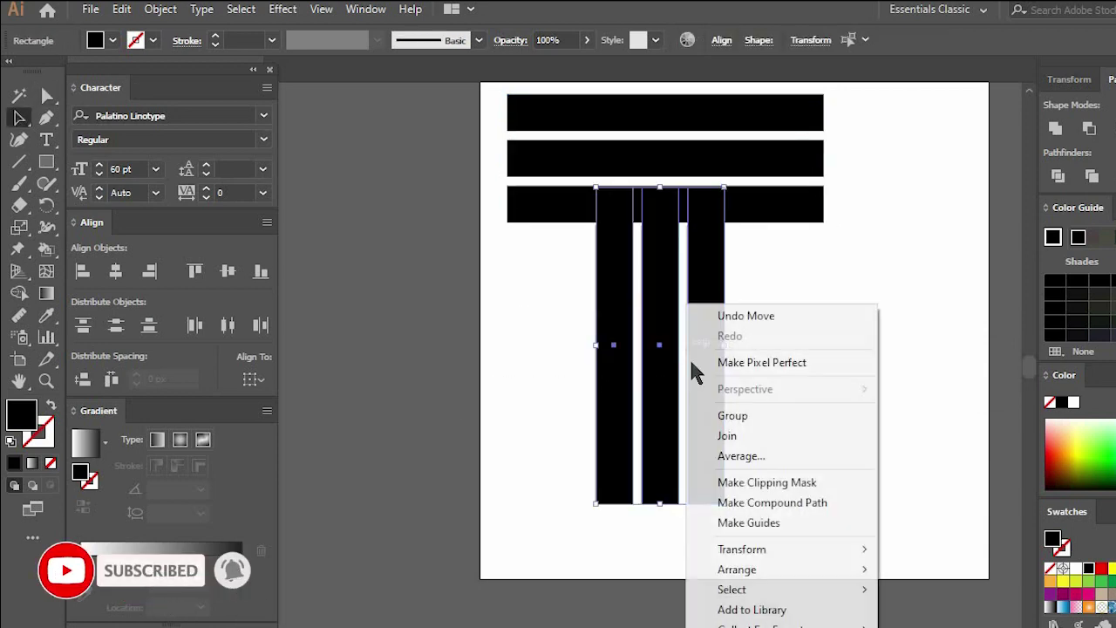
{"action": "left_click", "coordinate": [712, 424]}
{"action": "left_click_drag", "start_coordinate": [869, 283], "coordinate": [800, 108]}
{"action": "right_click", "coordinate": [797, 116]}
{"action": "left_click", "coordinate": [803, 237]}
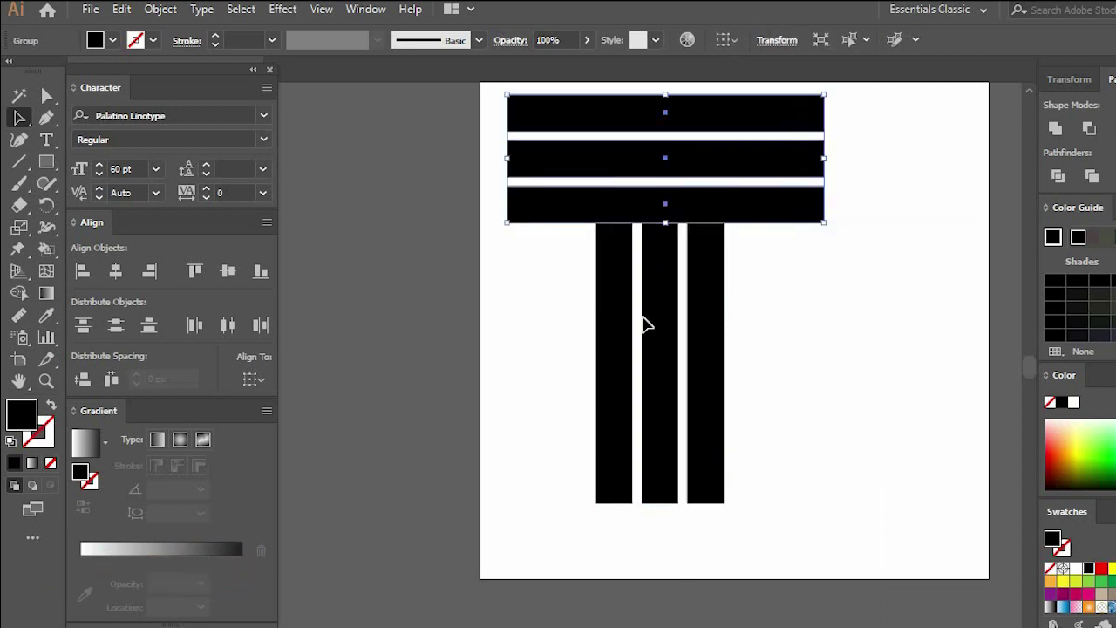
{"action": "left_click_drag", "start_coordinate": [889, 166], "coordinate": [528, 502]}
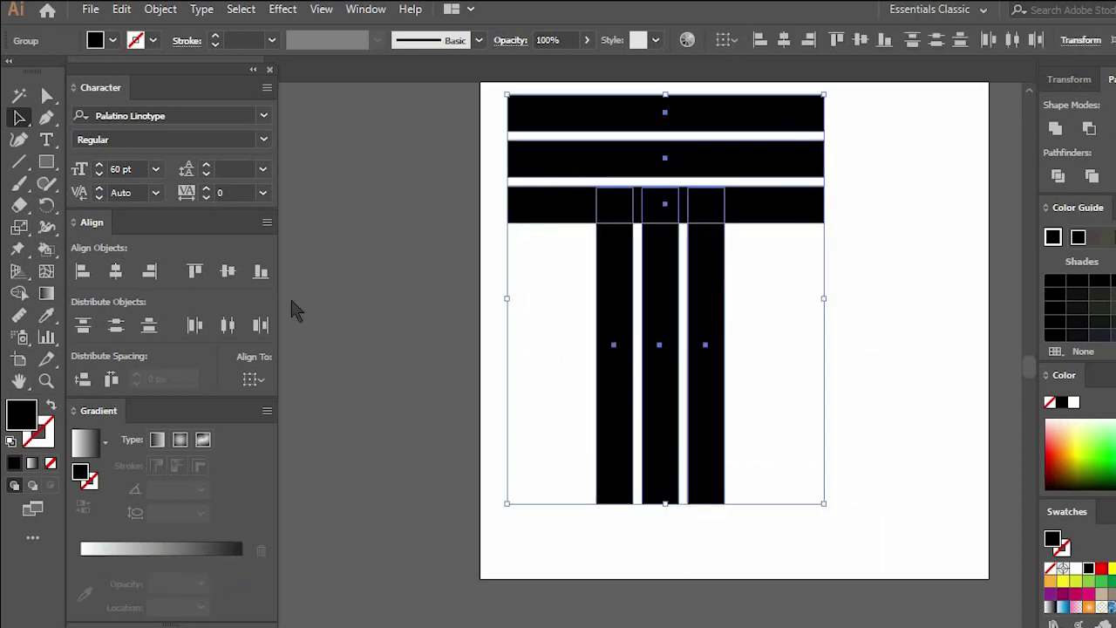
{"action": "left_click", "coordinate": [776, 229]}
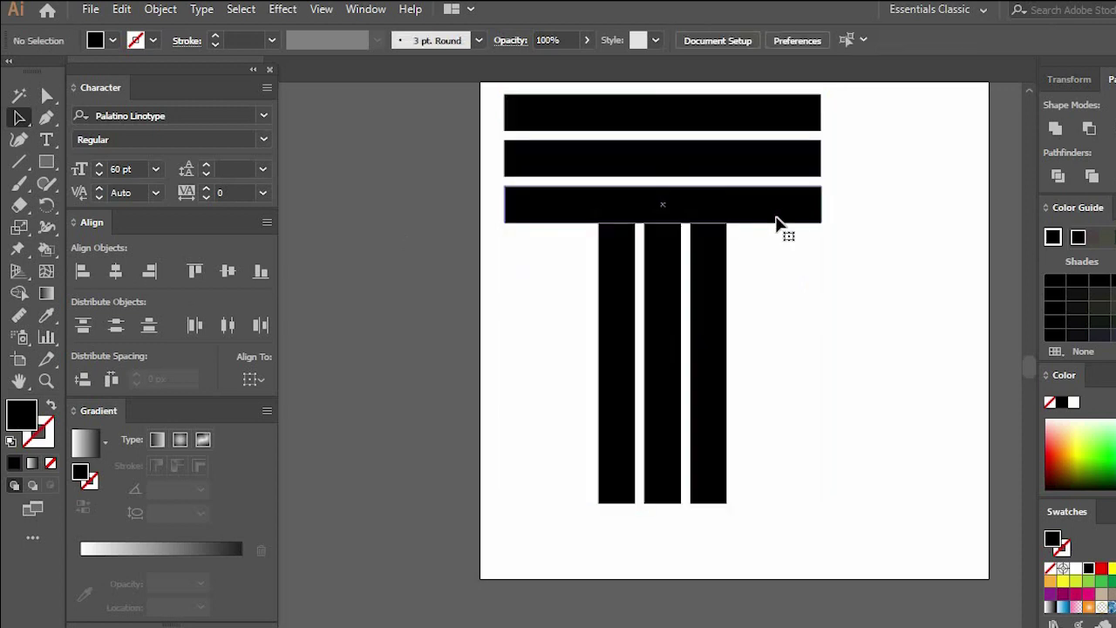
Ungroup the horizontal bars and narrow the bottom one equally on both sides
{"action": "left_click", "coordinate": [776, 220]}
{"action": "right_click", "coordinate": [776, 220]}
{"action": "left_click", "coordinate": [815, 369]}
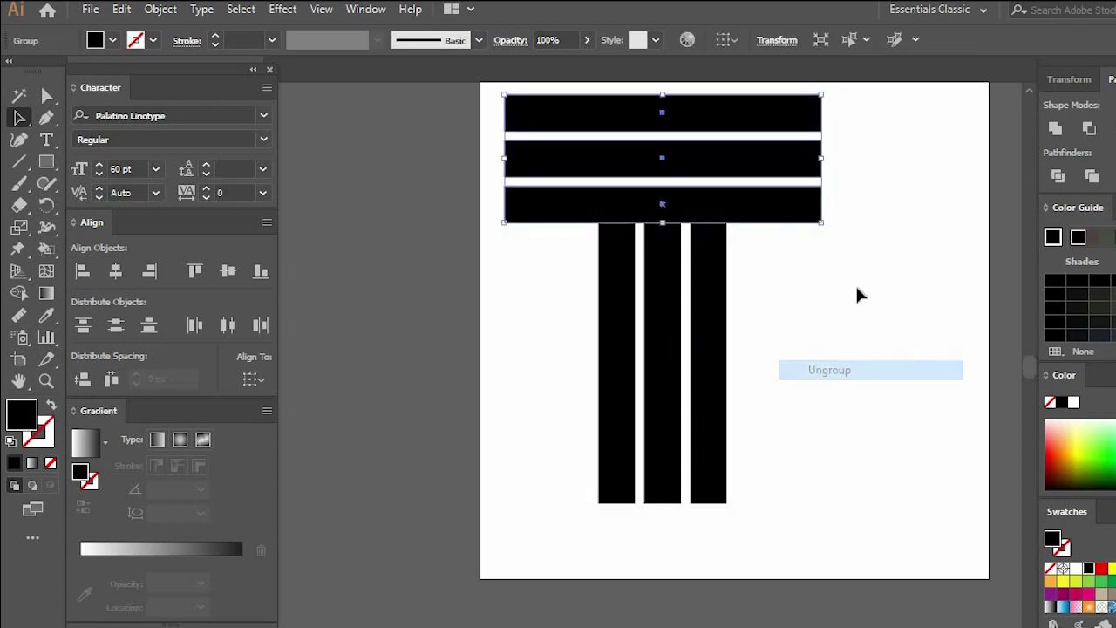
{"action": "key", "text": "ctrl+shift+a"}
{"action": "left_click_drag", "start_coordinate": [824, 210], "coordinate": [752, 209]}
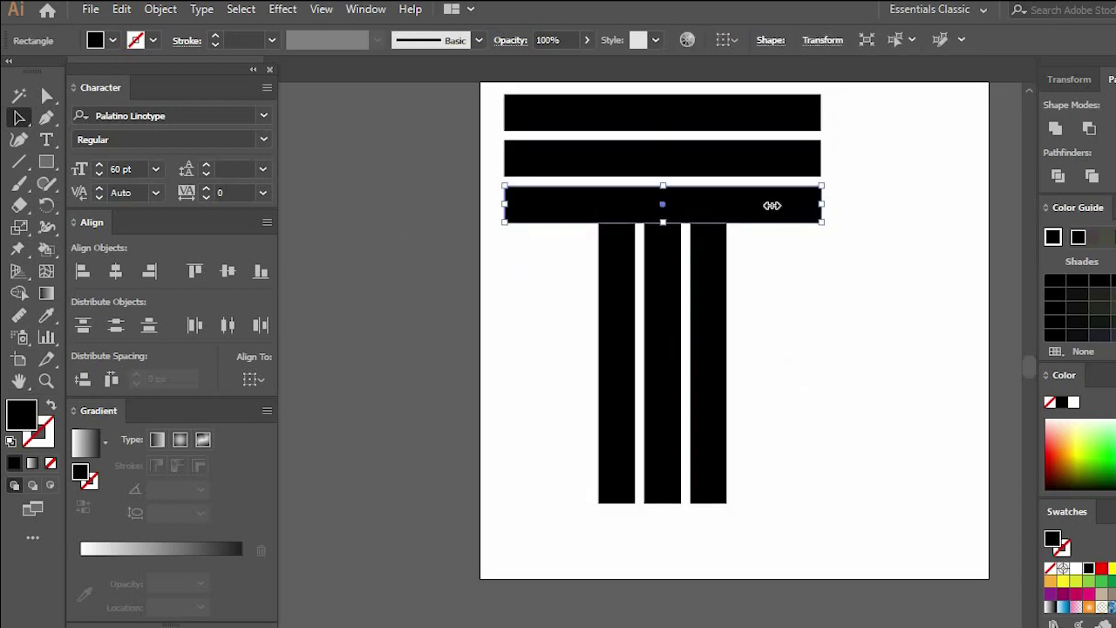
{"action": "left_click", "coordinate": [793, 276]}
{"action": "scroll", "coordinate": [792, 201], "scroll_direction": "up", "scroll_amount": 1}
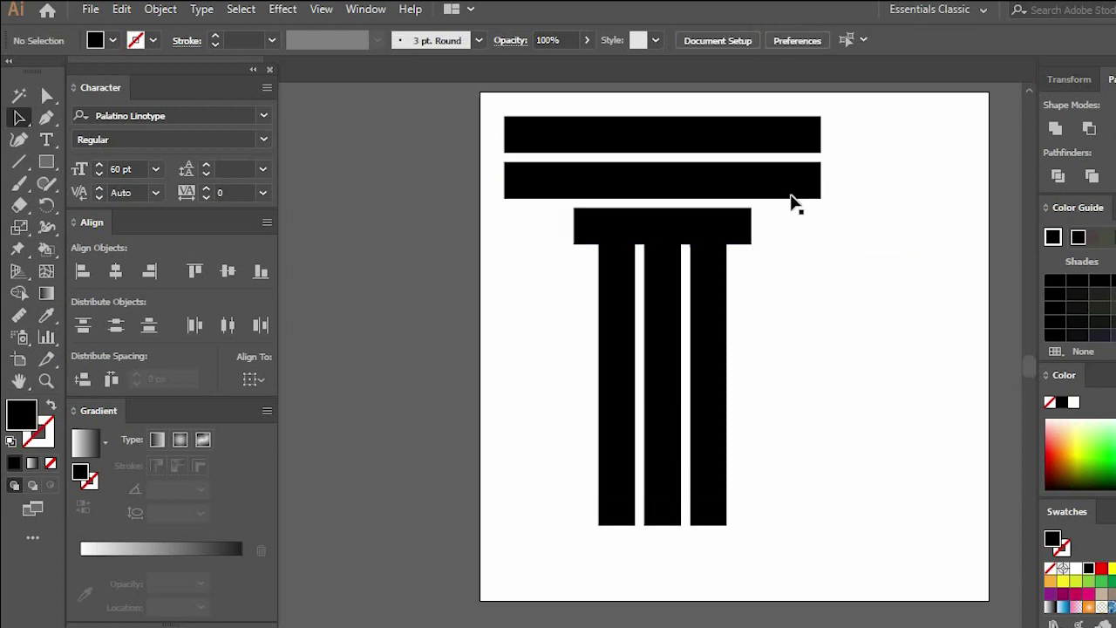
Narrow the middle horizontal bar slightly and widen the top bar, both symmetrically
{"action": "left_click", "coordinate": [810, 187]}
{"action": "left_click_drag", "start_coordinate": [803, 183], "coordinate": [785, 183]}
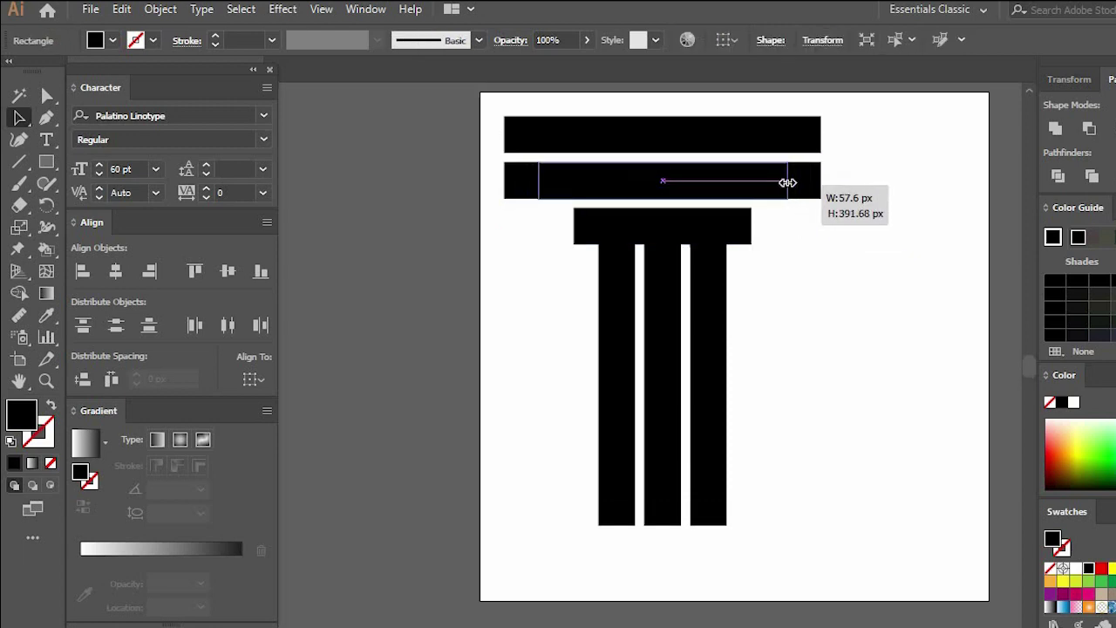
{"action": "left_click", "coordinate": [812, 248]}
{"action": "scroll", "coordinate": [800, 148], "scroll_direction": "up", "scroll_amount": 1}
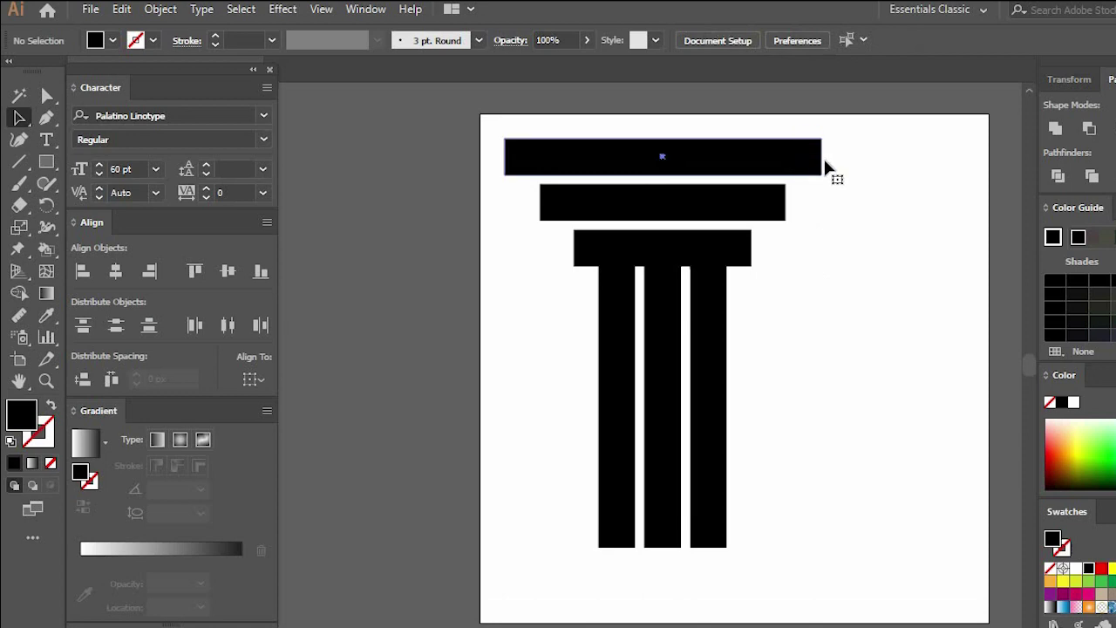
{"action": "left_click", "coordinate": [822, 157]}
{"action": "left_click_drag", "start_coordinate": [821, 157], "coordinate": [842, 169]}
{"action": "left_click", "coordinate": [857, 276]}
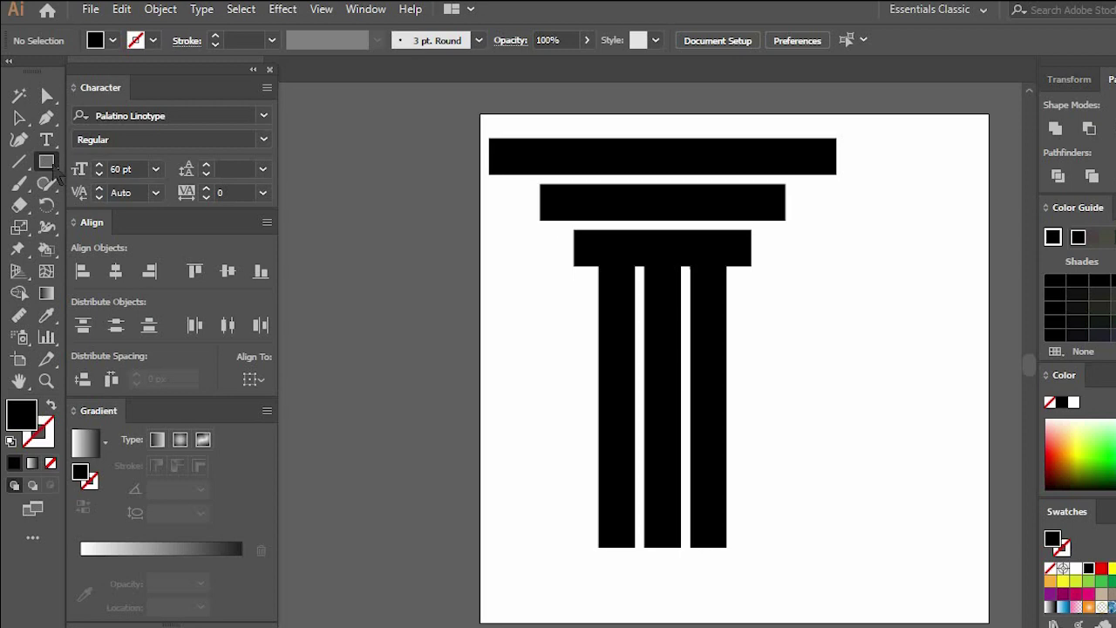
Draw a black circle and enlarge it at the top bar's left end
{"action": "left_click", "coordinate": [52, 168]}
{"action": "mouse_move", "coordinate": [437, 241]}
{"action": "left_mouse_down"}
{"action": "mouse_move", "coordinate": [453, 275]}
{"action": "mouse_move", "coordinate": [469, 274]}
{"action": "left_mouse_up"}
{"action": "key", "text": "v"}
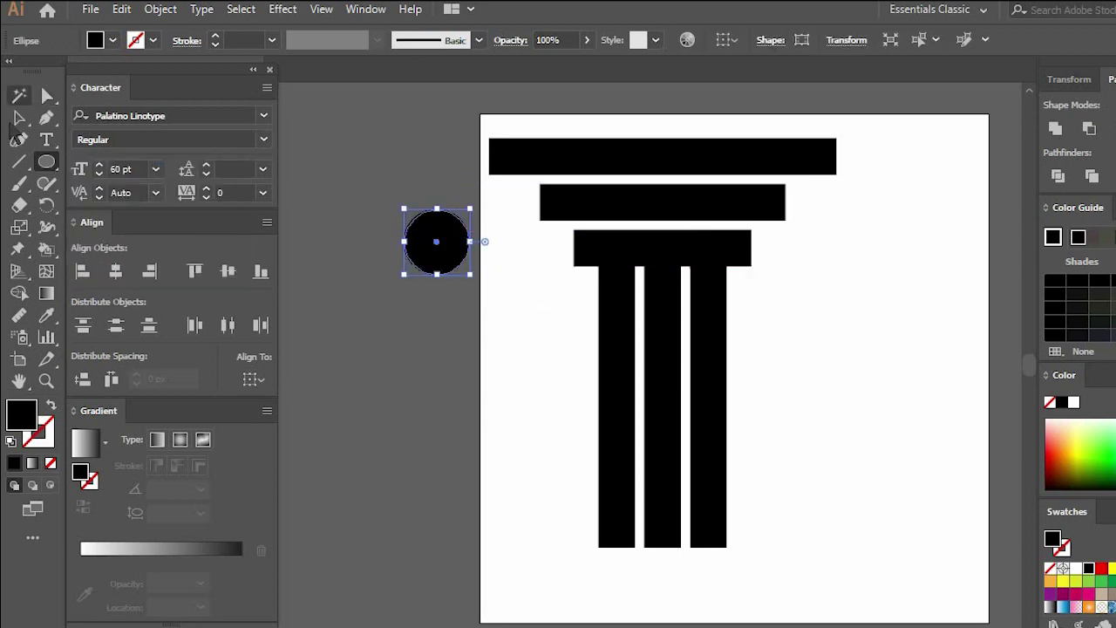
{"action": "left_click", "coordinate": [478, 234]}
{"action": "scroll", "coordinate": [479, 233], "scroll_direction": "up", "scroll_amount": 2}
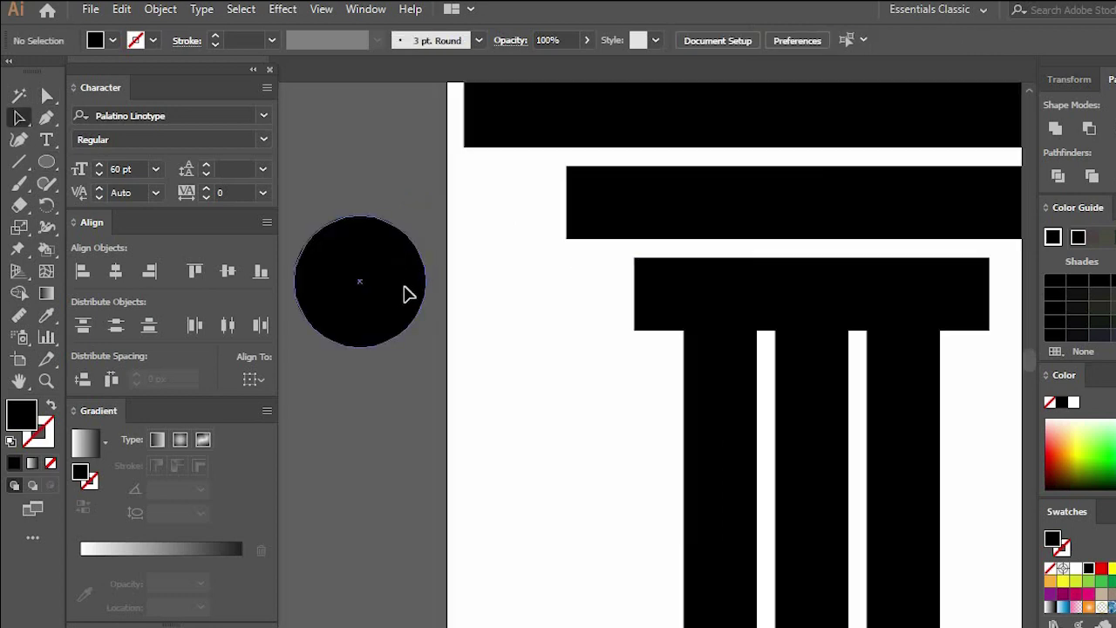
{"action": "mouse_move", "coordinate": [404, 291]}
{"action": "left_mouse_down"}
{"action": "mouse_move", "coordinate": [480, 286]}
{"action": "mouse_move", "coordinate": [459, 229]}
{"action": "left_mouse_up"}
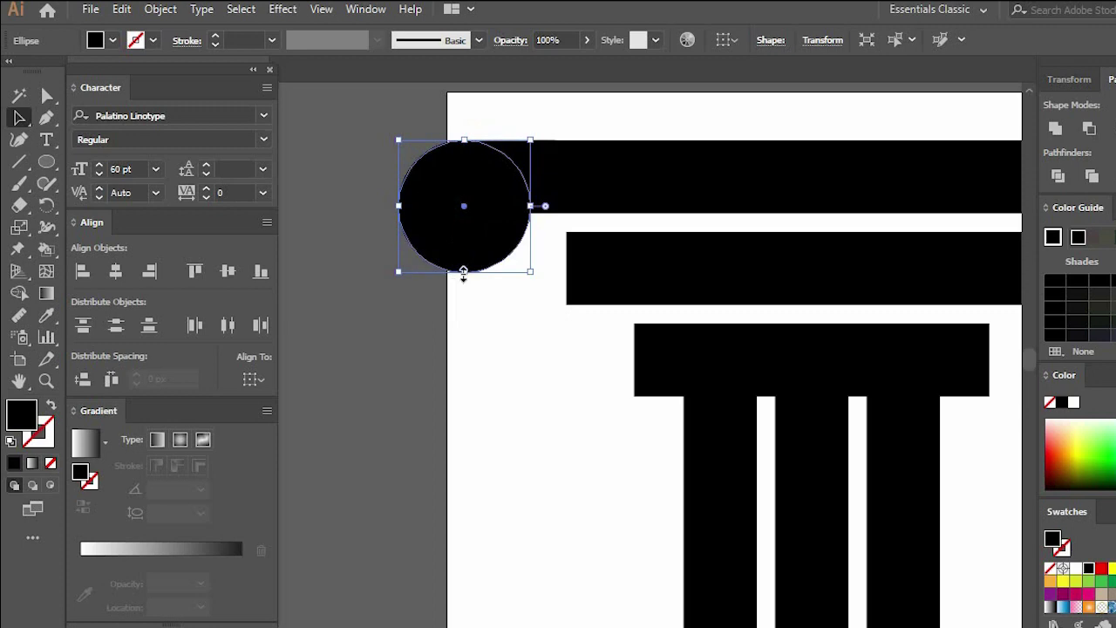
{"action": "left_click_drag", "start_coordinate": [463, 273], "coordinate": [459, 310]}
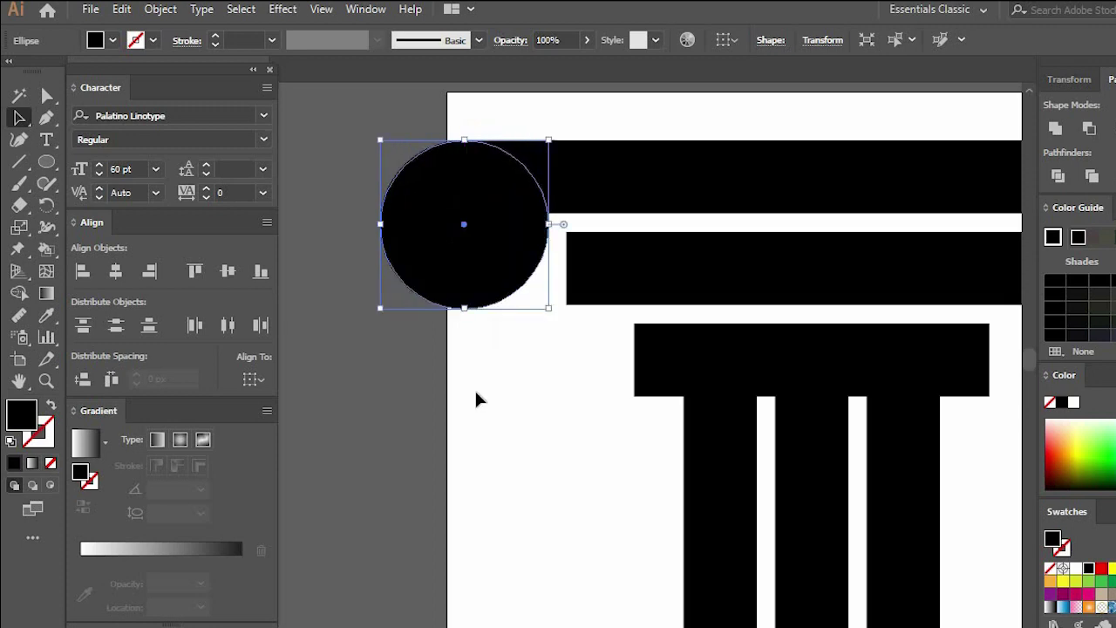
Alt-drag a copy of the circle to the top bar's right end
{"action": "left_click", "coordinate": [470, 366]}
{"action": "scroll", "coordinate": [469, 360], "scroll_direction": "down", "scroll_amount": 2}
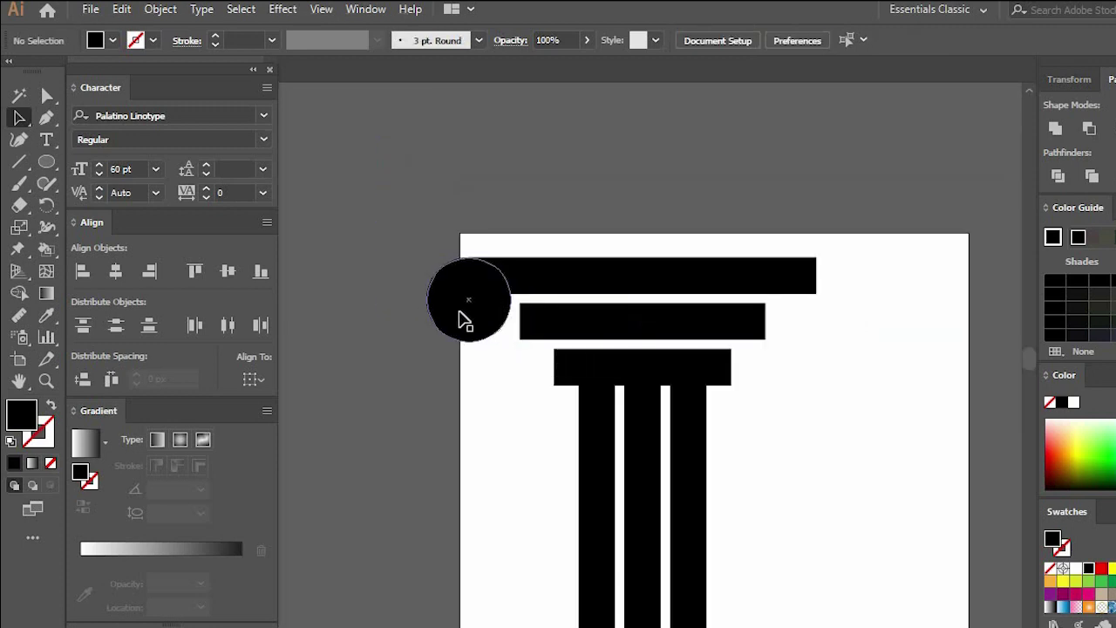
{"action": "left_click_drag", "start_coordinate": [466, 318], "coordinate": [809, 316]}
{"action": "left_click", "coordinate": [392, 334]}
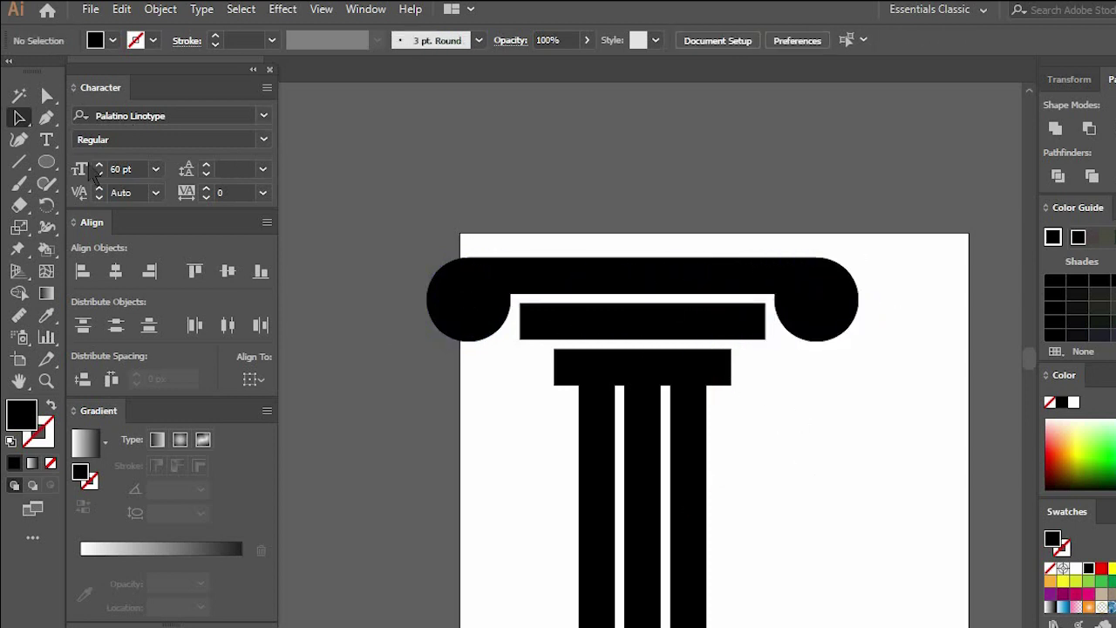
{"action": "left_click", "coordinate": [48, 95]}
Round the bottom corners of the middle and lower capital bars with the live-corner widgets
{"action": "scroll", "coordinate": [702, 337], "scroll_direction": "up", "scroll_amount": 1}
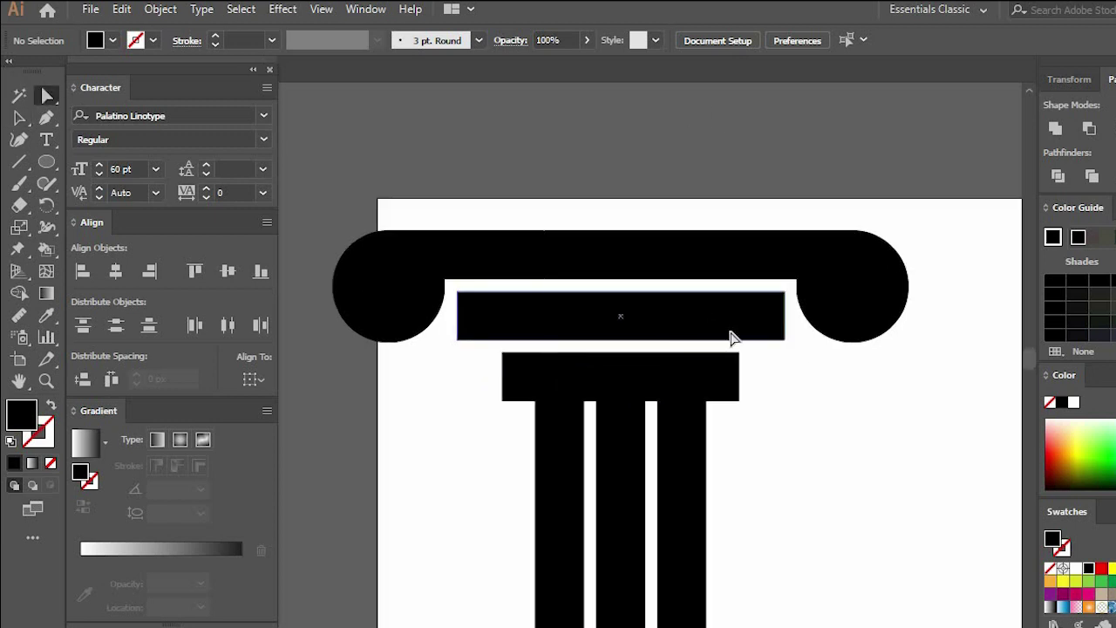
{"action": "left_click", "coordinate": [767, 331]}
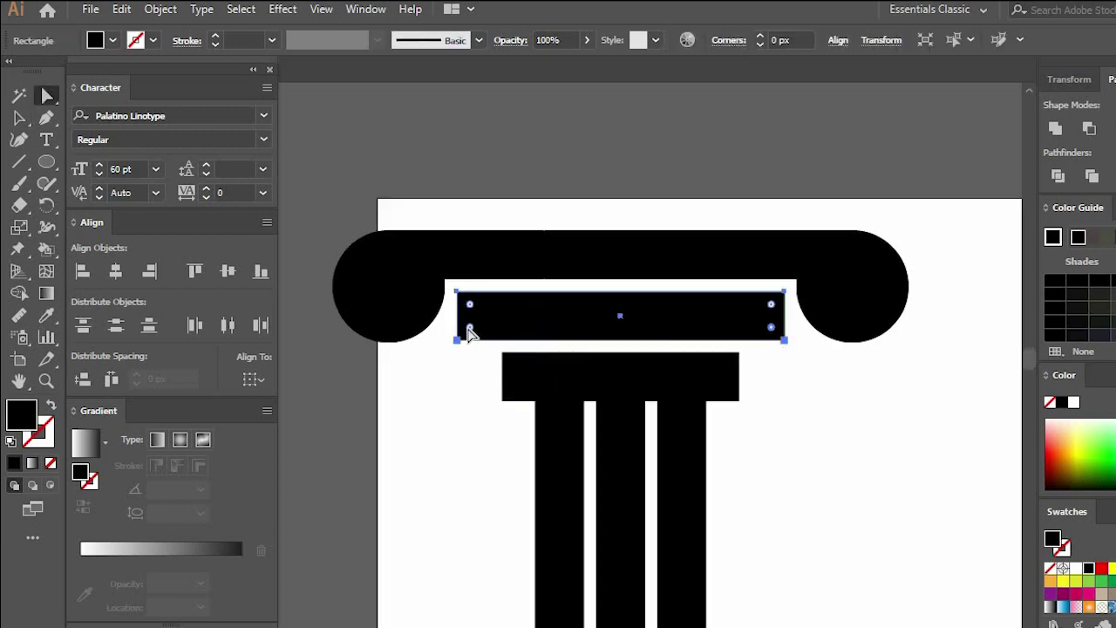
{"action": "left_click_drag", "start_coordinate": [470, 329], "coordinate": [493, 253]}
{"action": "left_click", "coordinate": [525, 394]}
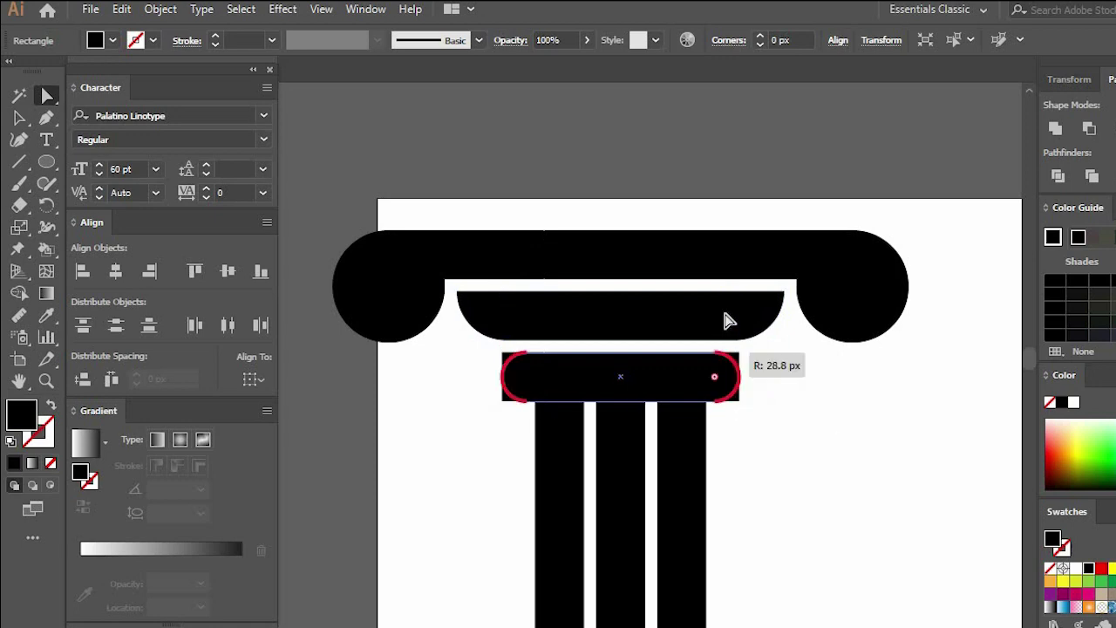
{"action": "left_click_drag", "start_coordinate": [728, 394], "coordinate": [747, 386]}
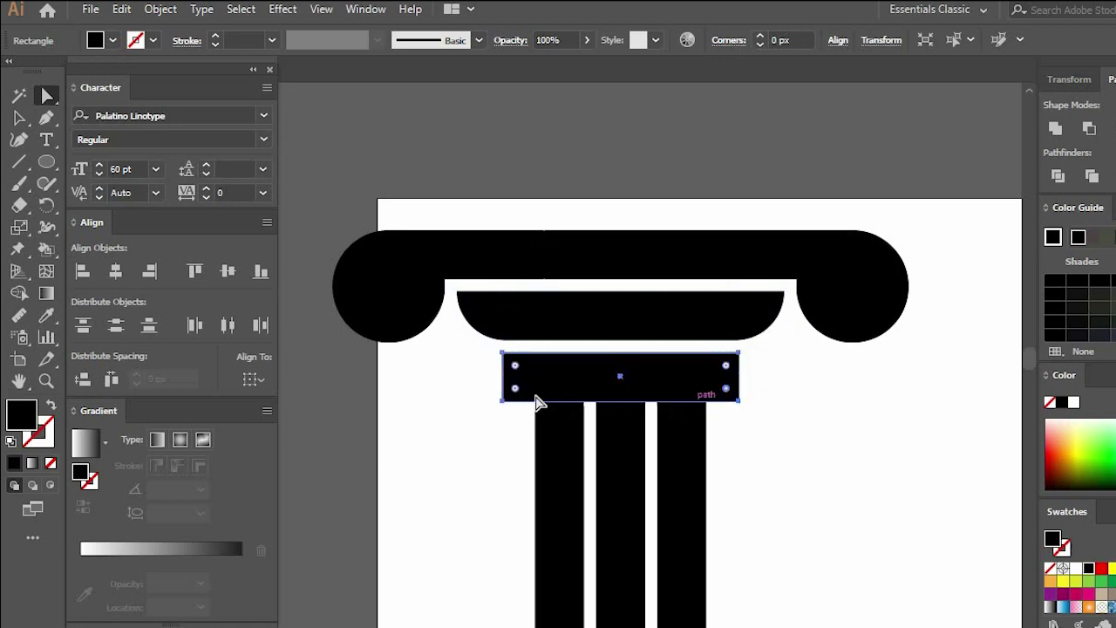
{"action": "left_click_drag", "start_coordinate": [514, 386], "coordinate": [572, 304]}
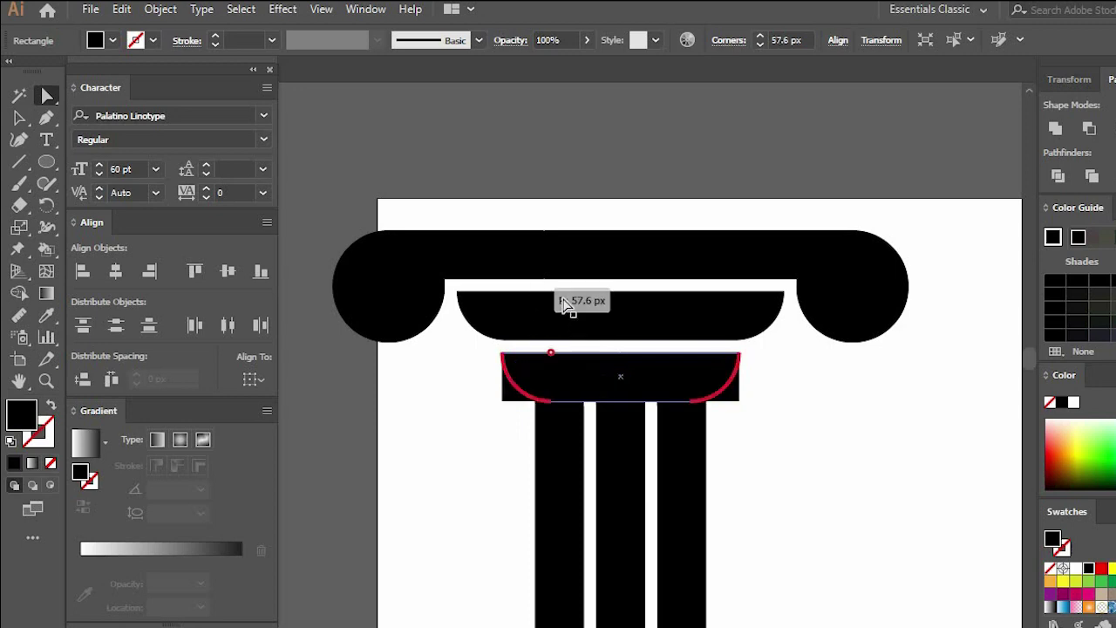
{"action": "left_click", "coordinate": [755, 481]}
{"action": "key", "text": "ctrl+minus"}
{"action": "scroll", "coordinate": [789, 242], "scroll_direction": "down", "scroll_amount": 1}
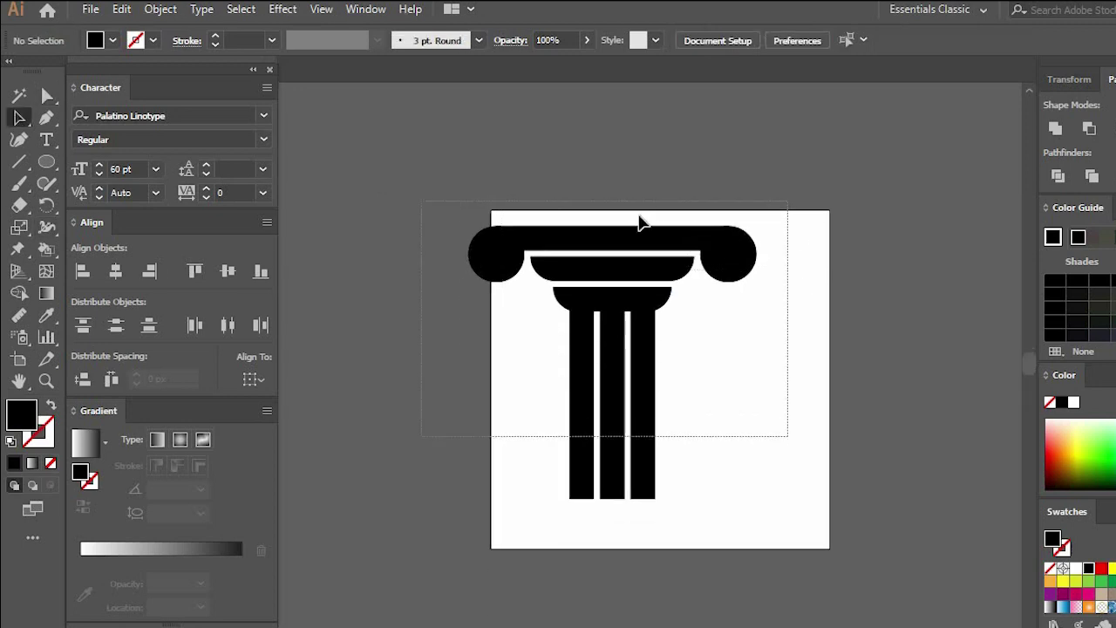
Scale the column down and keep a spare copy at the artboard's top-right
{"action": "left_click_drag", "start_coordinate": [788, 428], "coordinate": [471, 222]}
{"action": "mouse_move", "coordinate": [604, 347]}
{"action": "left_mouse_down"}
{"action": "mouse_move", "coordinate": [608, 440]}
{"action": "mouse_move", "coordinate": [648, 281]}
{"action": "left_mouse_up"}
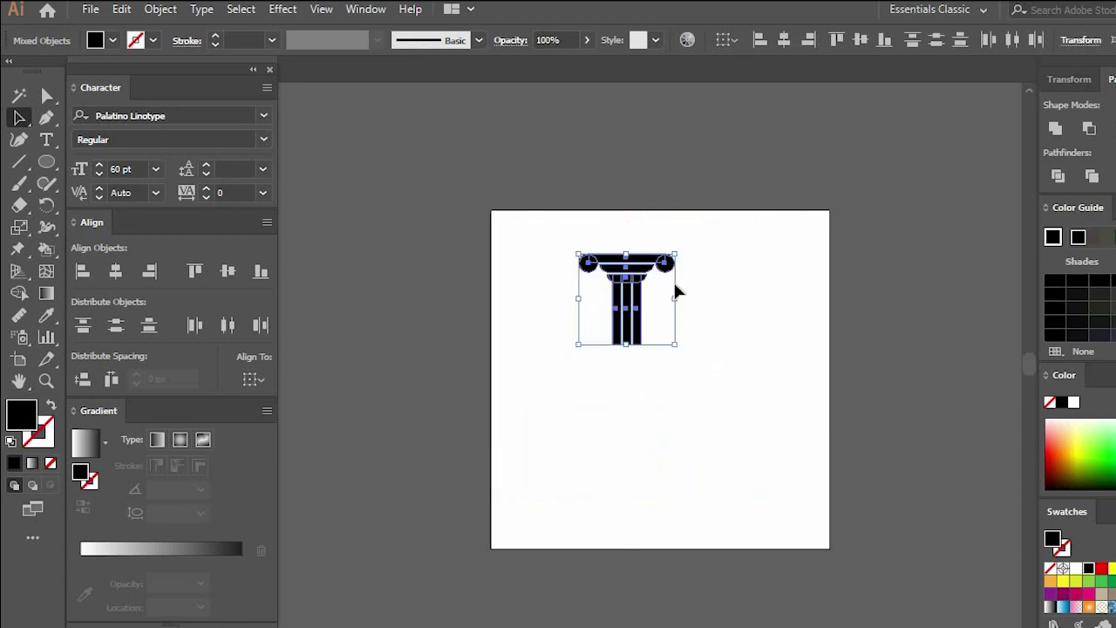
{"action": "left_click", "coordinate": [675, 290]}
{"action": "scroll", "coordinate": [675, 290], "scroll_direction": "up", "scroll_amount": 1}
{"action": "left_click_drag", "start_coordinate": [695, 194], "coordinate": [440, 467]}
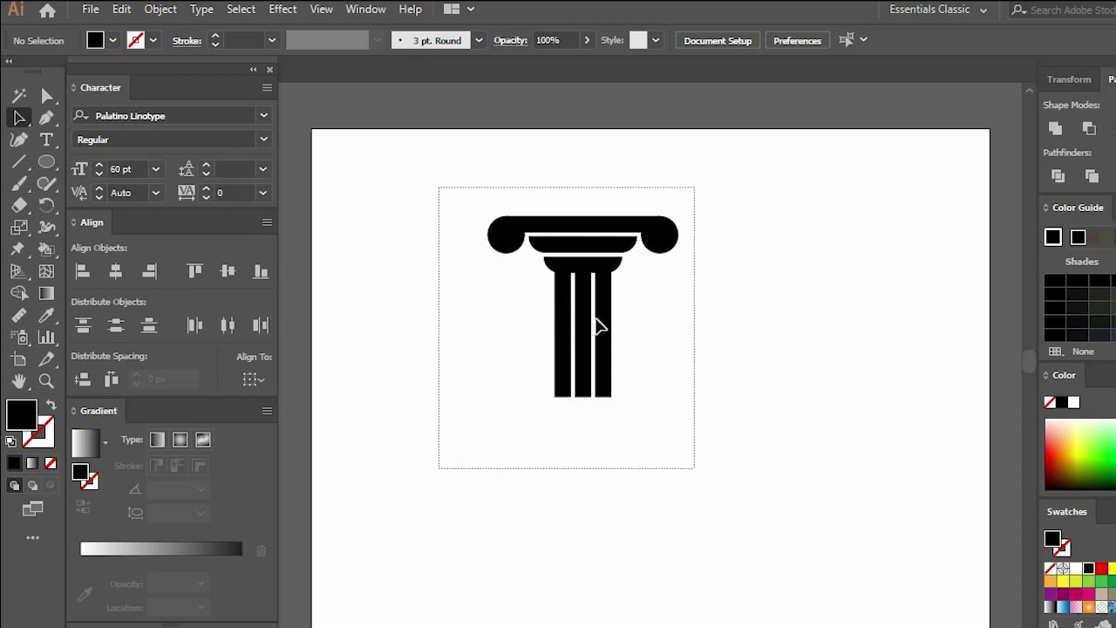
{"action": "mouse_move", "coordinate": [597, 337]}
{"action": "left_mouse_down"}
{"action": "mouse_move", "coordinate": [782, 519]}
{"action": "mouse_move", "coordinate": [795, 449]}
{"action": "mouse_move", "coordinate": [947, 180]}
{"action": "left_mouse_up"}
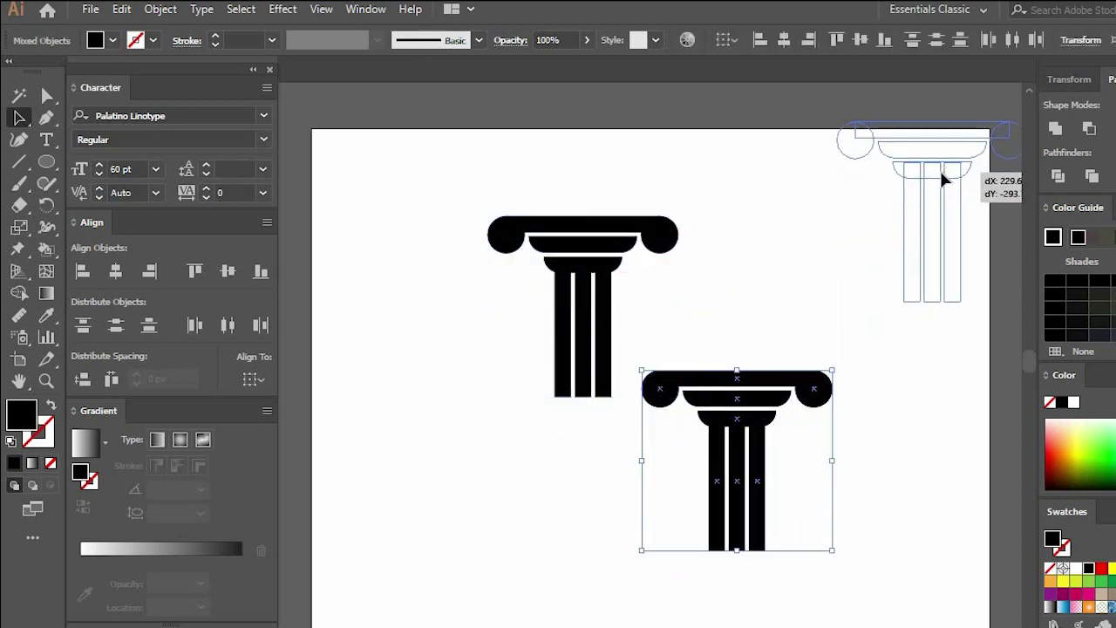
{"action": "left_click", "coordinate": [440, 504]}
Direct-select the shafts' bottom anchor points and drag them down to lengthen the shafts
{"action": "left_click_drag", "start_coordinate": [588, 312], "coordinate": [494, 403]}
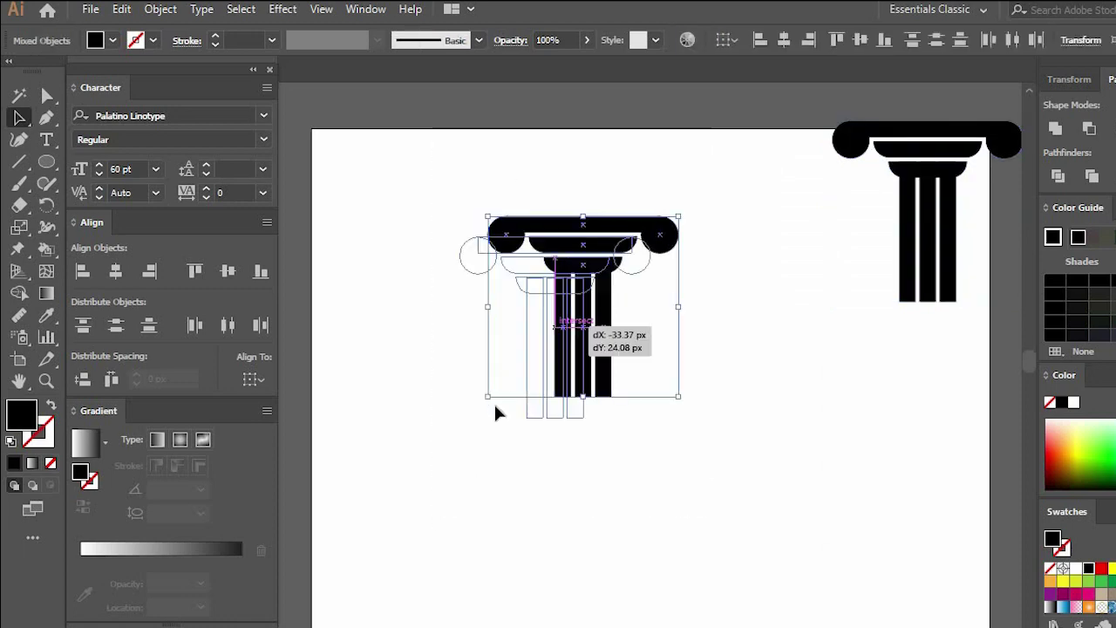
{"action": "scroll", "coordinate": [712, 417], "scroll_direction": "down", "scroll_amount": 1}
{"action": "scroll", "coordinate": [711, 416], "scroll_direction": "down", "scroll_amount": 3}
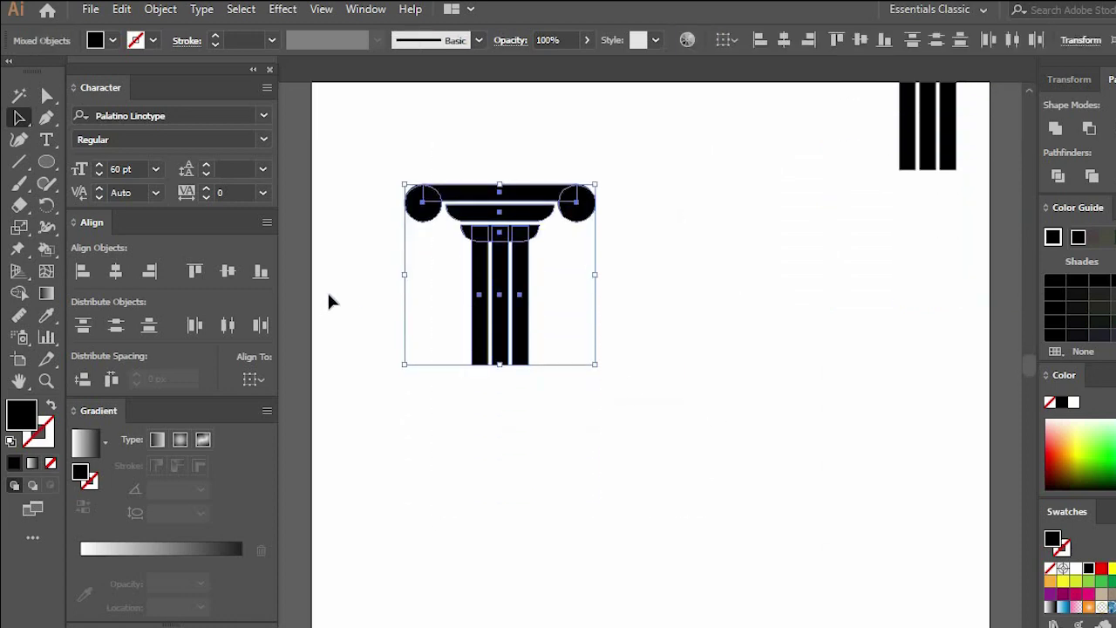
{"action": "left_click", "coordinate": [47, 95]}
{"action": "left_click_drag", "start_coordinate": [612, 455], "coordinate": [419, 338]}
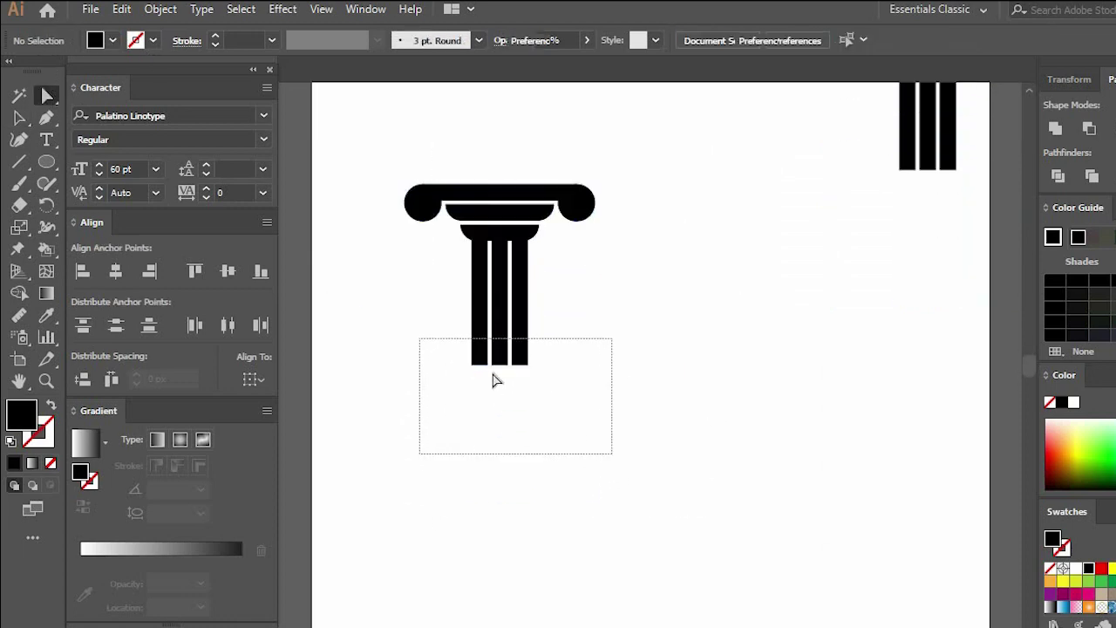
{"action": "left_click_drag", "start_coordinate": [491, 381], "coordinate": [488, 523]}
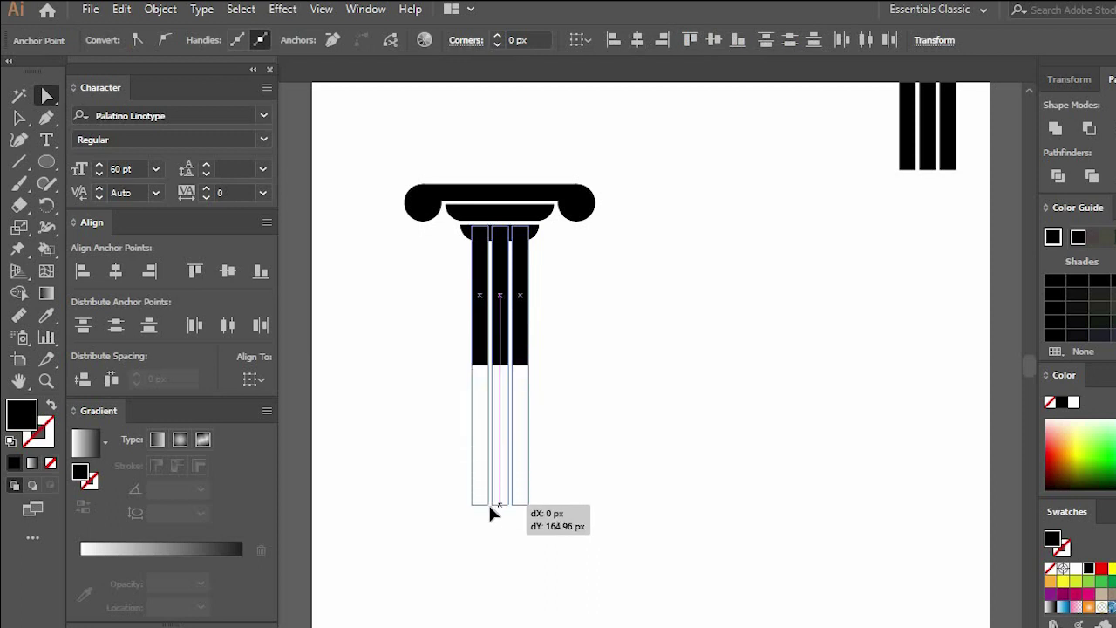
Duplicate the column, rotate the copy 180°, and align it beneath the original as a base
{"action": "left_click", "coordinate": [678, 371]}
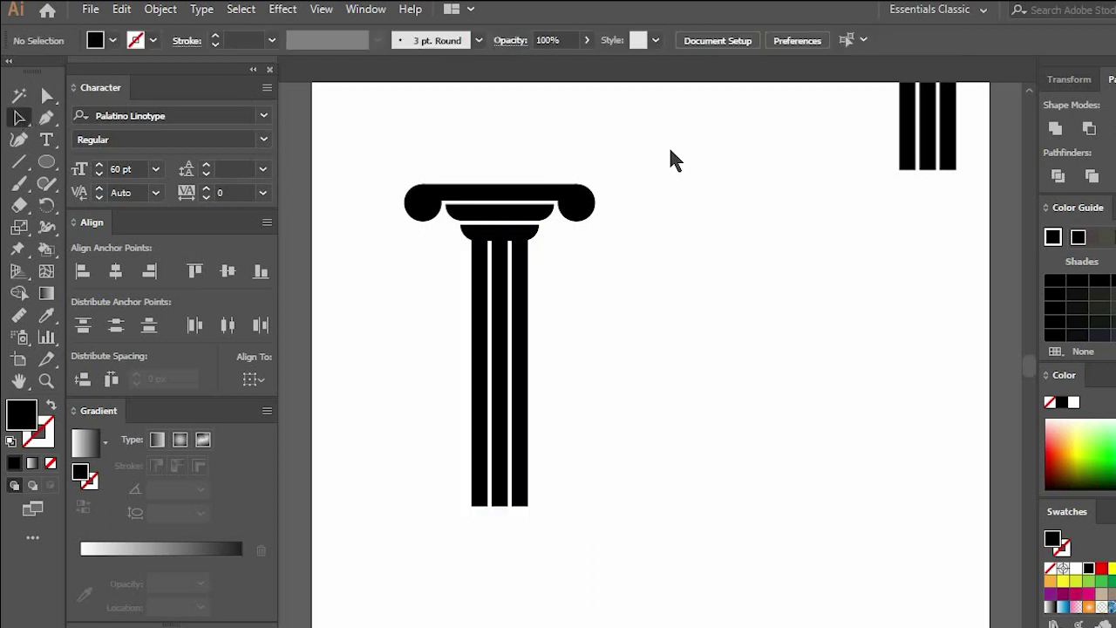
{"action": "left_click_drag", "start_coordinate": [646, 150], "coordinate": [363, 455]}
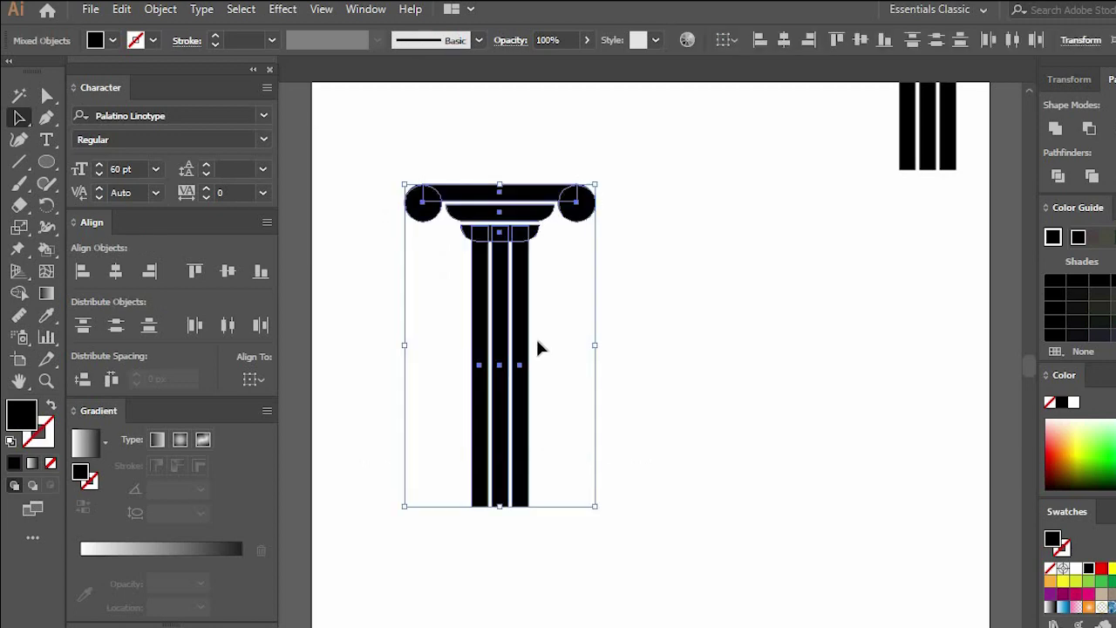
{"action": "left_click_drag", "start_coordinate": [528, 350], "coordinate": [759, 351]}
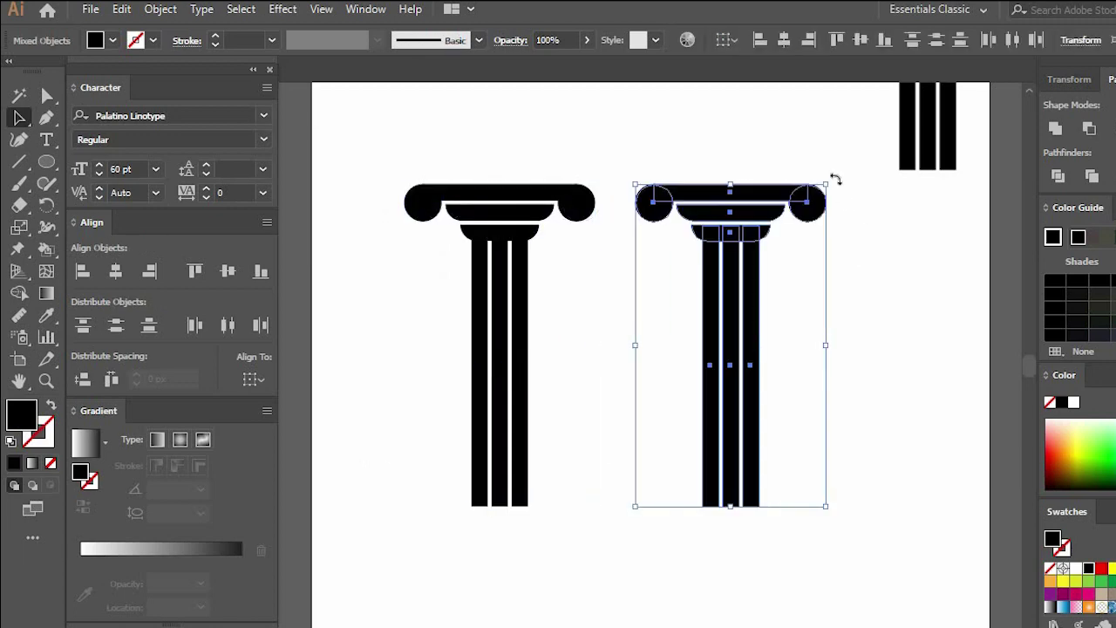
{"action": "left_click_drag", "start_coordinate": [843, 208], "coordinate": [663, 492]}
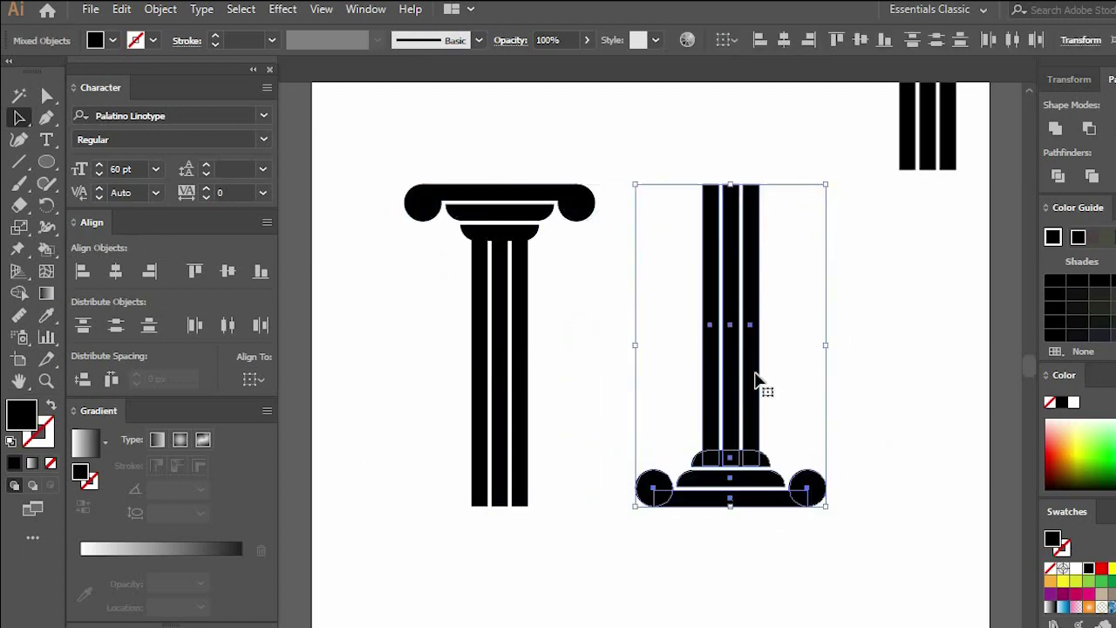
{"action": "left_click_drag", "start_coordinate": [755, 360], "coordinate": [607, 403]}
{"action": "left_click", "coordinate": [590, 417]}
{"action": "scroll", "coordinate": [590, 416], "scroll_direction": "down", "scroll_amount": 2}
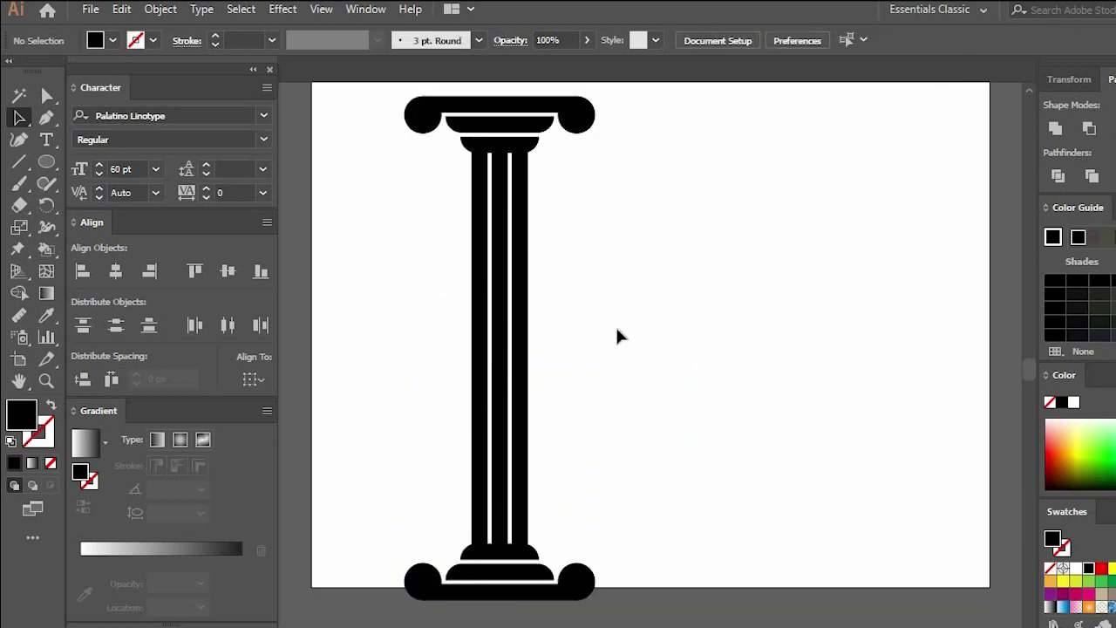
Copy the column's three shafts out to the right as a stripe group
{"action": "left_click_drag", "start_coordinate": [678, 98], "coordinate": [340, 624]}
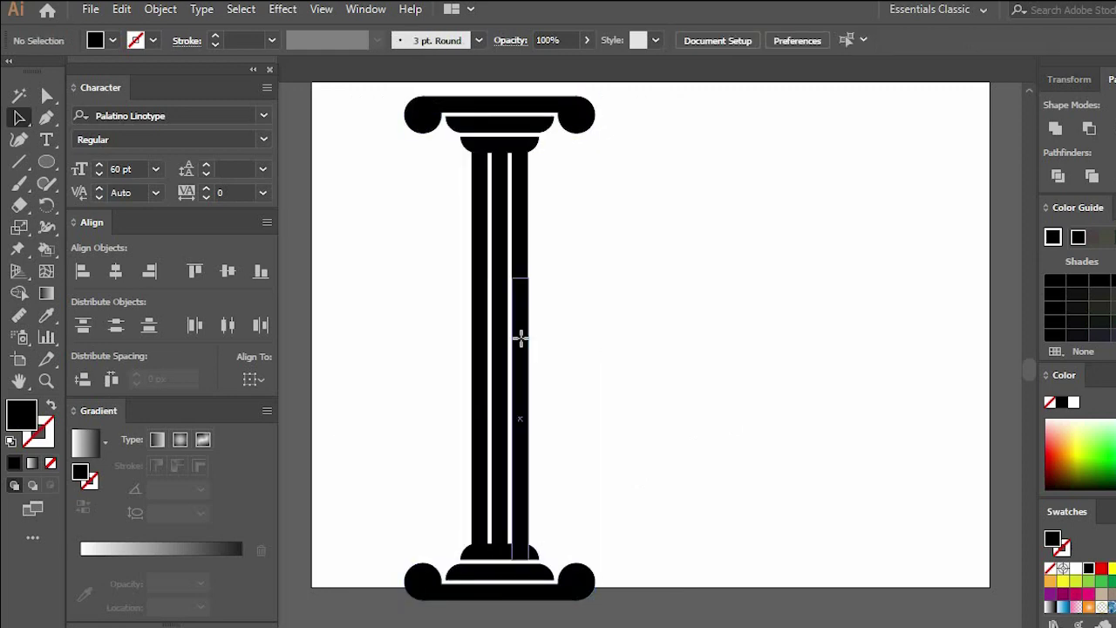
{"action": "left_click_drag", "start_coordinate": [520, 338], "coordinate": [700, 319]}
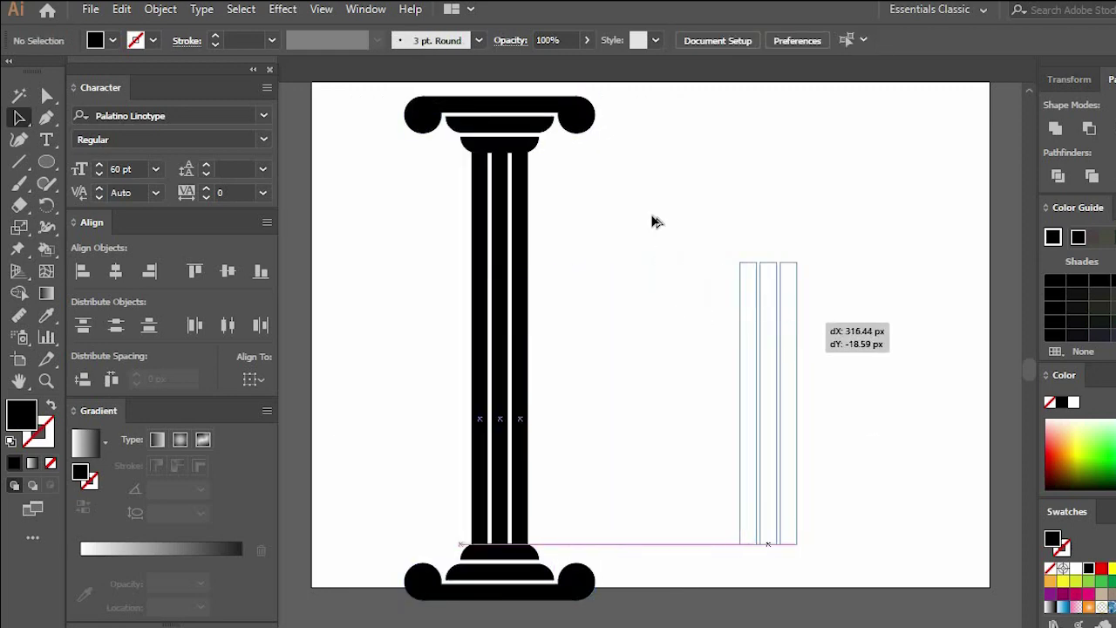
{"action": "left_click_drag", "start_coordinate": [653, 217], "coordinate": [653, 217]}
{"action": "mouse_move", "coordinate": [642, 87]}
{"action": "left_mouse_down"}
{"action": "mouse_move", "coordinate": [385, 579]}
{"action": "mouse_move", "coordinate": [528, 587]}
{"action": "left_mouse_up"}
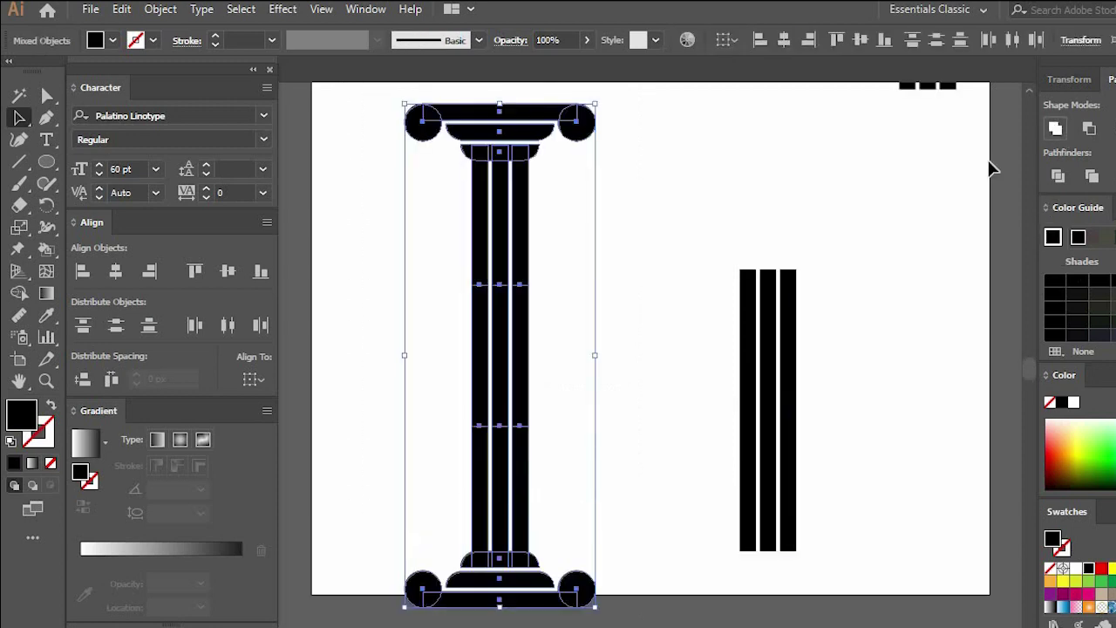
{"action": "left_click_drag", "start_coordinate": [743, 365], "coordinate": [913, 370]}
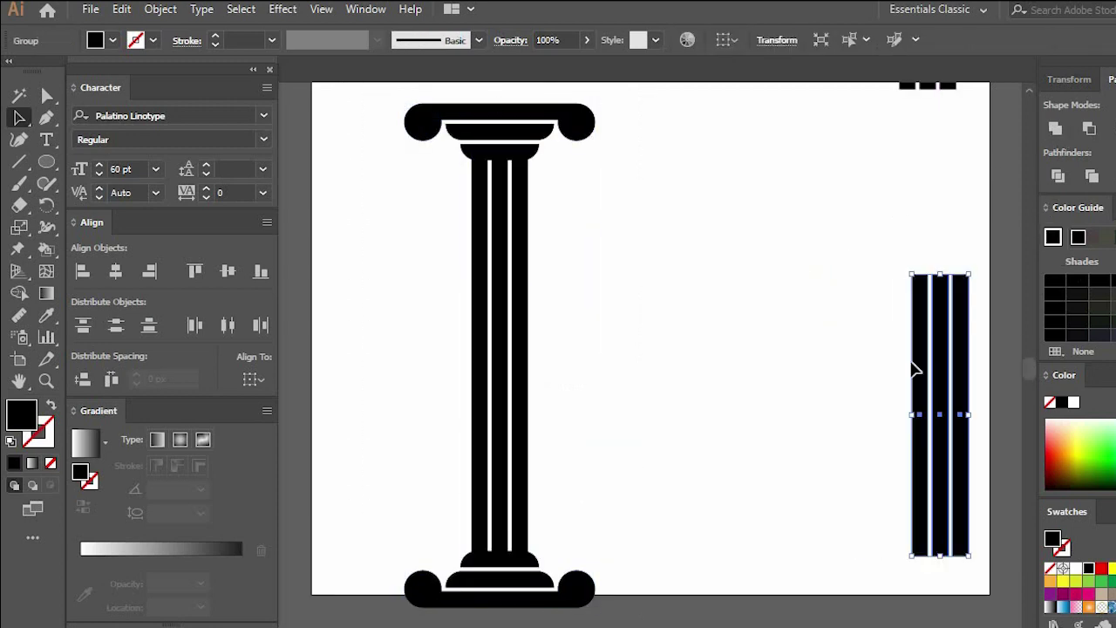
Resize one ungrouped stripe into a bar; park the regrouped stripes left, bar right
{"action": "right_click", "coordinate": [967, 407]}
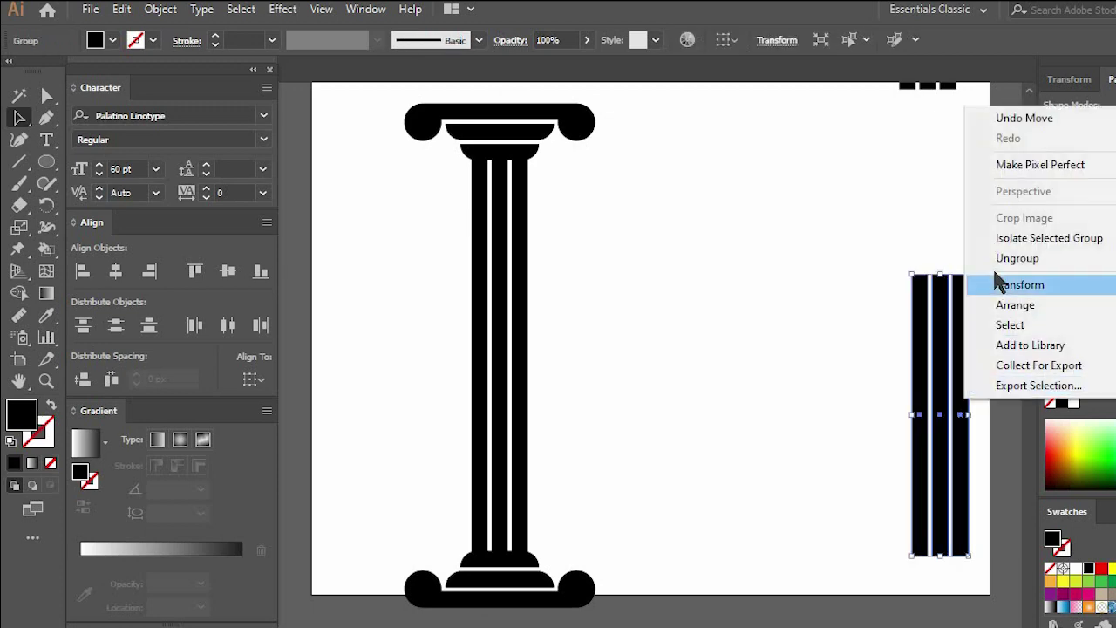
{"action": "left_click", "coordinate": [1016, 258]}
{"action": "mouse_move", "coordinate": [921, 374]}
{"action": "left_mouse_down"}
{"action": "mouse_move", "coordinate": [694, 374]}
{"action": "mouse_move", "coordinate": [699, 410]}
{"action": "mouse_move", "coordinate": [729, 419]}
{"action": "mouse_move", "coordinate": [710, 419]}
{"action": "left_mouse_up"}
{"action": "left_click_drag", "start_coordinate": [837, 308], "coordinate": [1002, 504]}
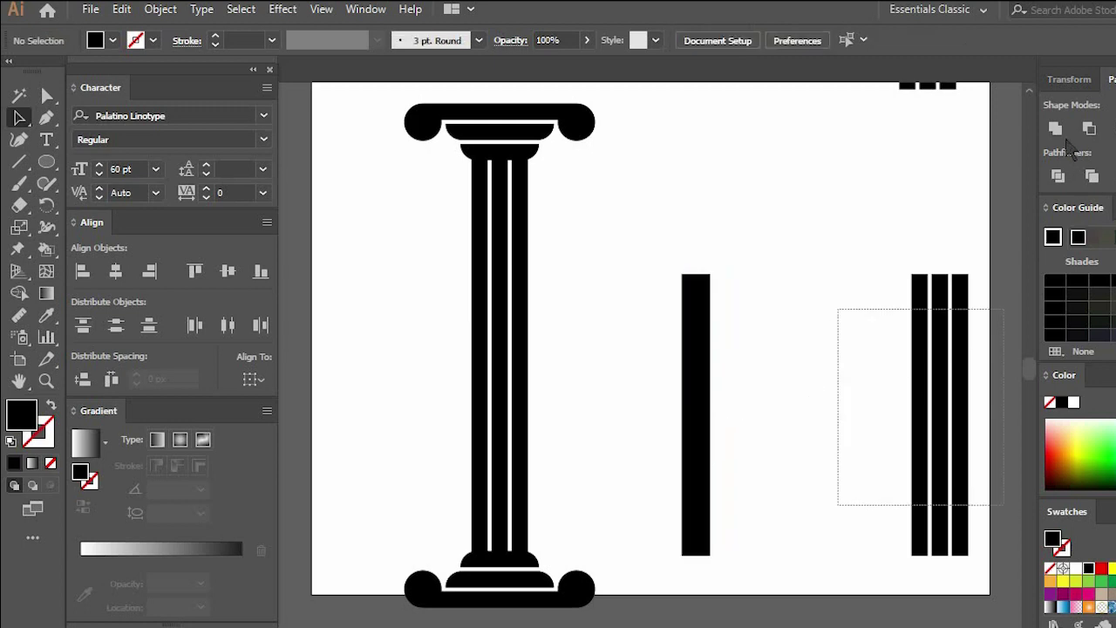
{"action": "right_click", "coordinate": [966, 288]}
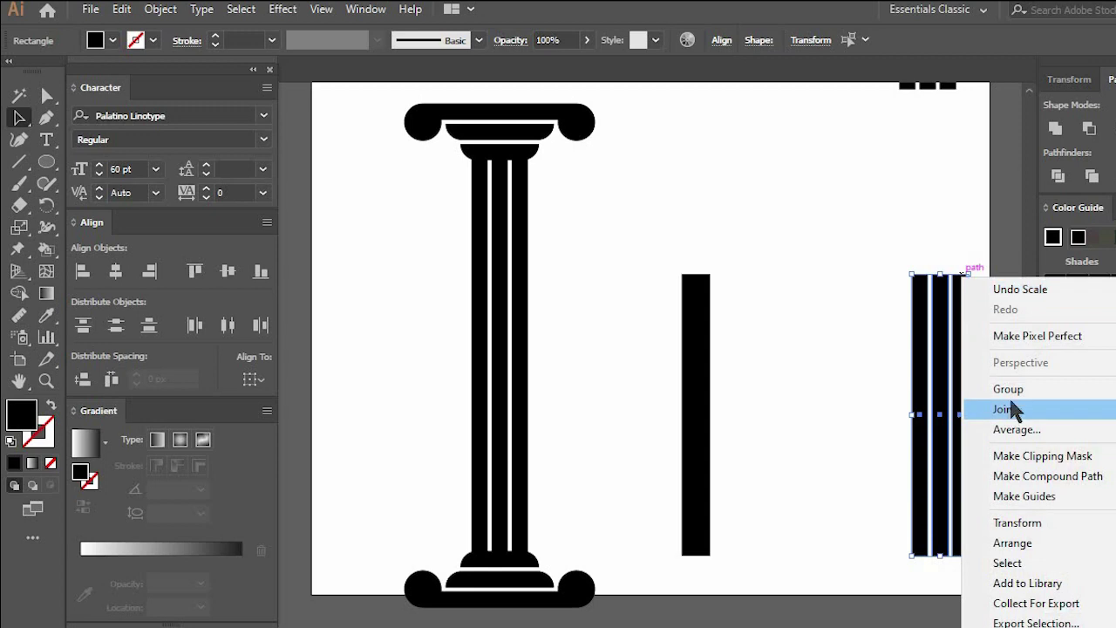
{"action": "left_click", "coordinate": [1011, 388]}
{"action": "mouse_move", "coordinate": [937, 360]}
{"action": "left_mouse_down"}
{"action": "mouse_move", "coordinate": [706, 360]}
{"action": "mouse_move", "coordinate": [333, 305]}
{"action": "left_mouse_up"}
{"action": "left_click_drag", "start_coordinate": [683, 372], "coordinate": [912, 314]}
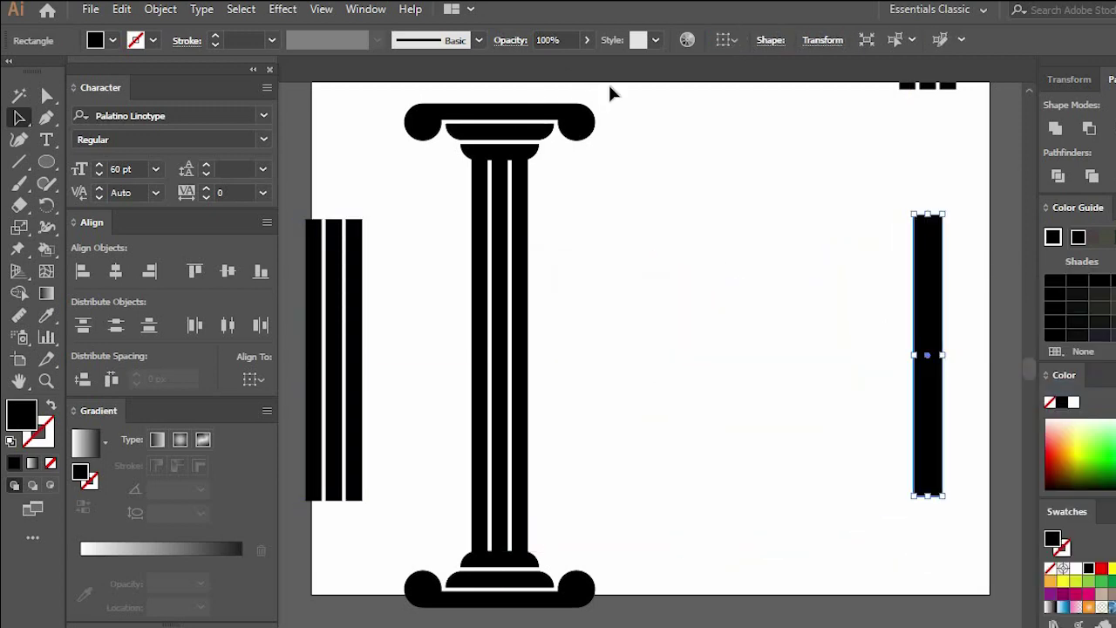
Alt-drag a duplicate of the double-capped column beside the first
{"action": "left_click_drag", "start_coordinate": [608, 90], "coordinate": [493, 427]}
{"action": "left_click", "coordinate": [493, 425]}
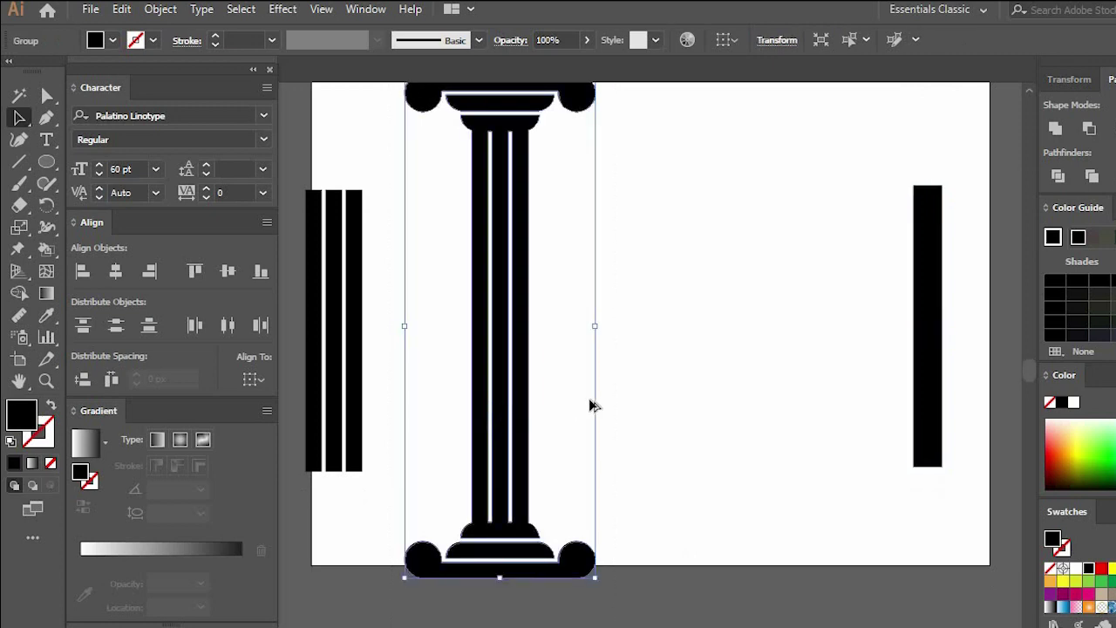
{"action": "left_click_drag", "start_coordinate": [591, 405], "coordinate": [740, 400]}
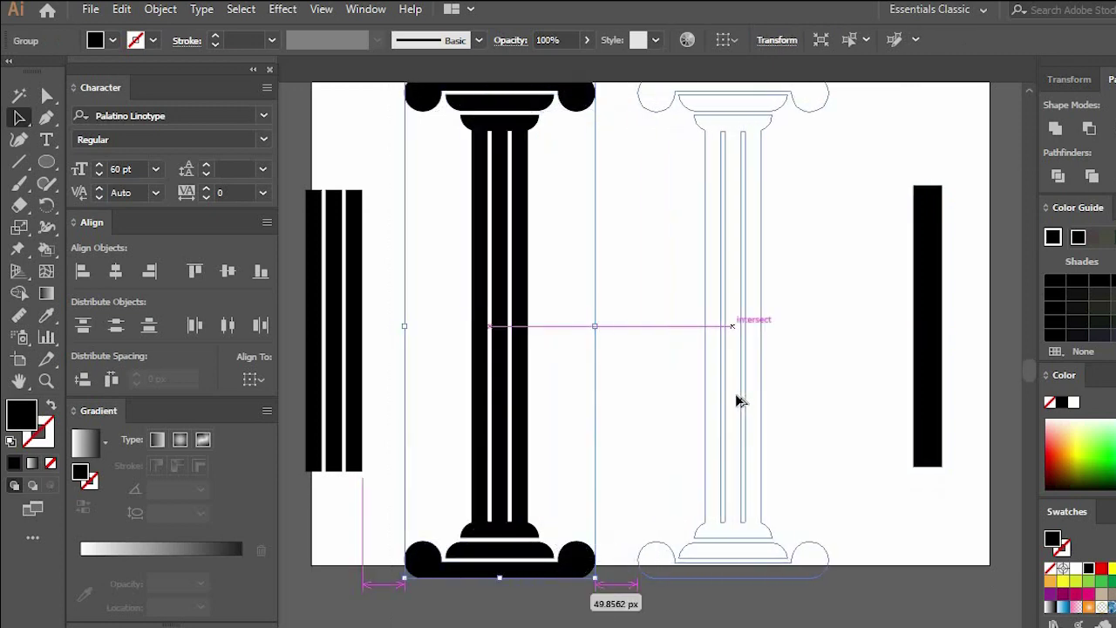
{"action": "left_click_drag", "start_coordinate": [732, 399], "coordinate": [727, 398]}
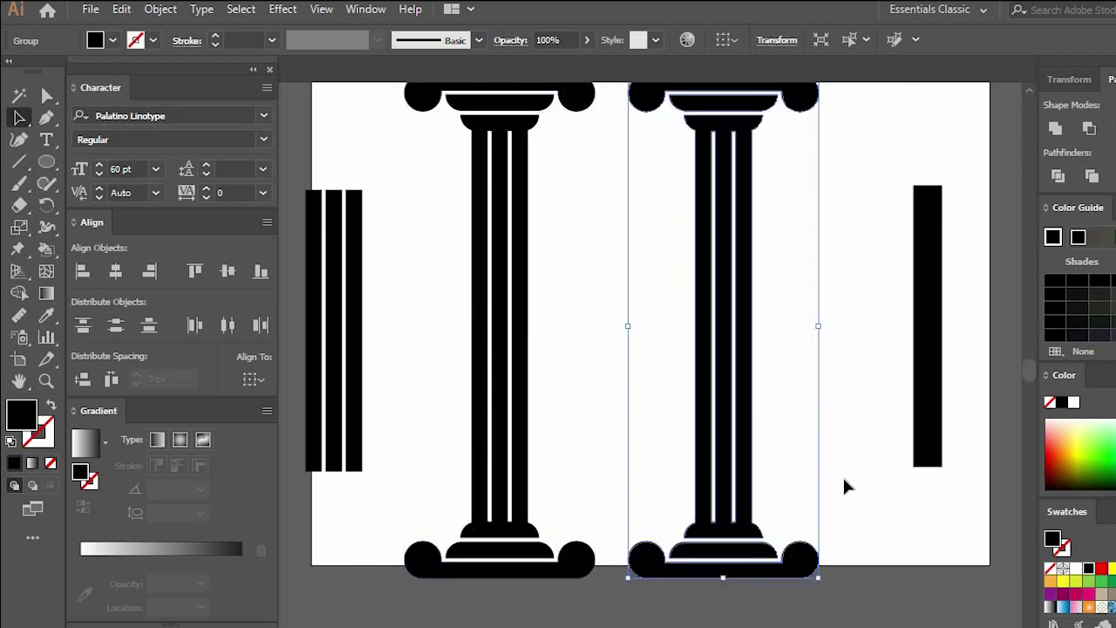
{"action": "left_click", "coordinate": [872, 497]}
{"action": "scroll", "coordinate": [889, 510], "scroll_direction": "up", "scroll_amount": 1}
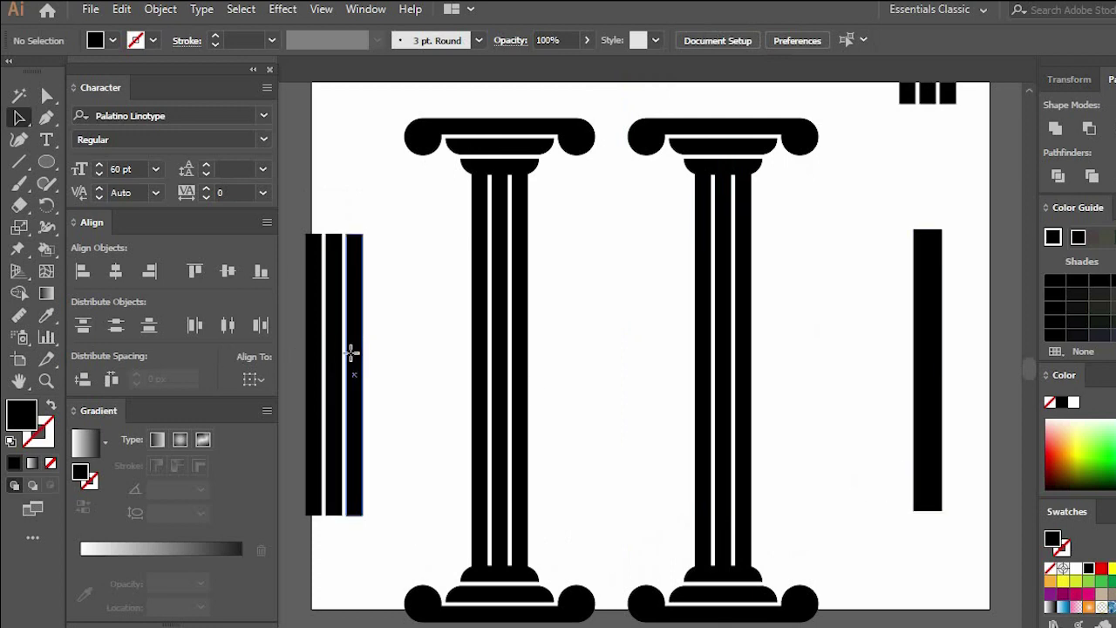
Move the stripe group and single bar between the columns, undoing a trial rotation
{"action": "left_click_drag", "start_coordinate": [349, 351], "coordinate": [630, 355]}
{"action": "left_click_drag", "start_coordinate": [665, 213], "coordinate": [664, 214]}
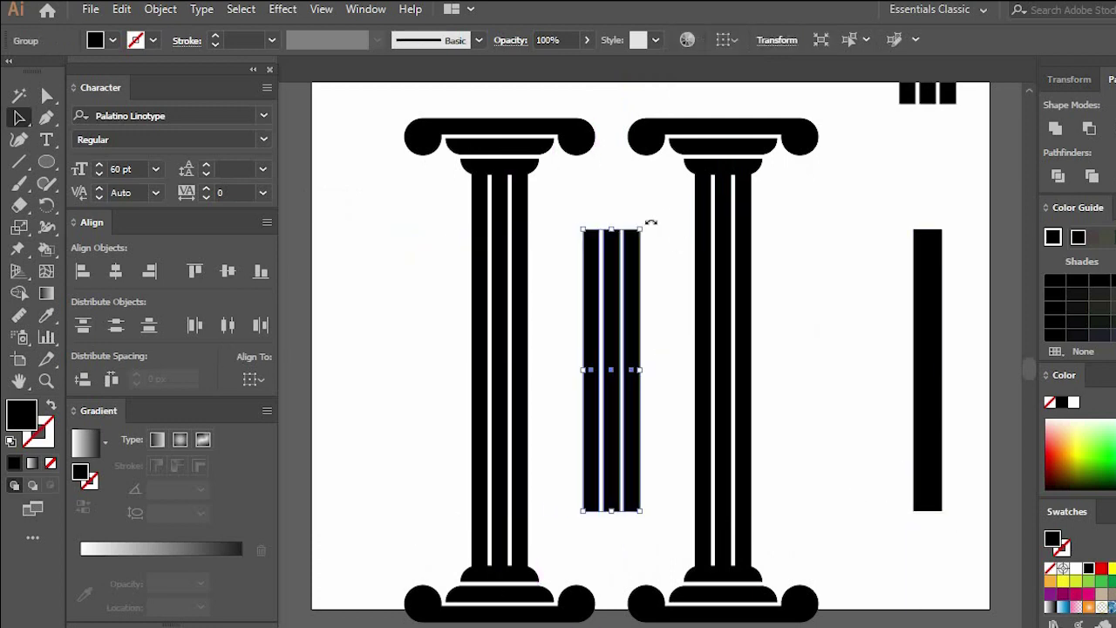
{"action": "left_click_drag", "start_coordinate": [438, 233], "coordinate": [416, 246]}
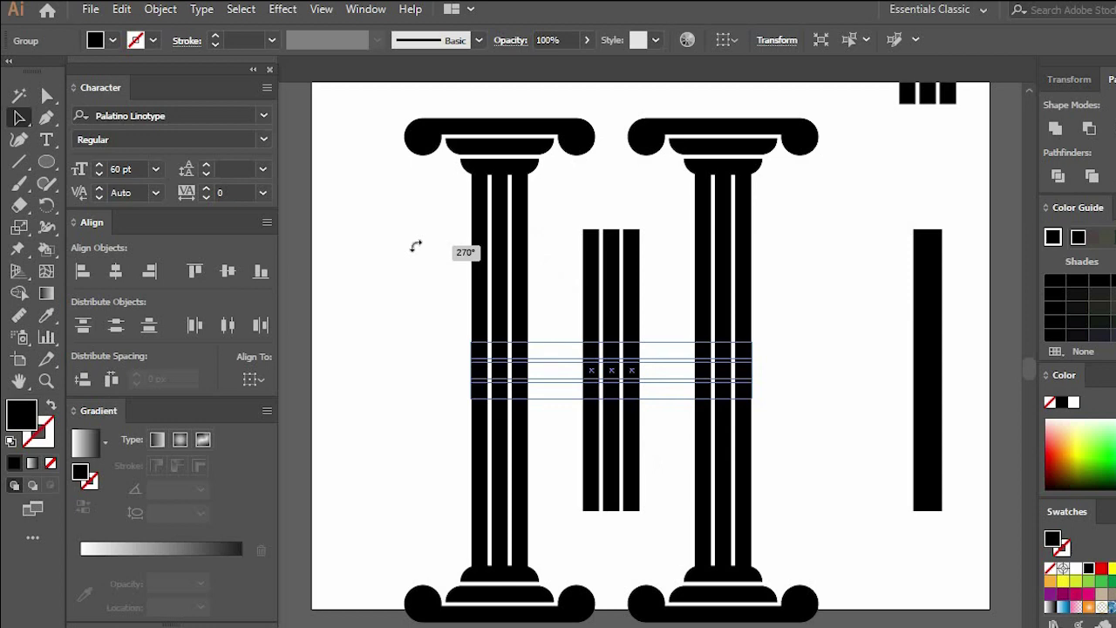
{"action": "left_click_drag", "start_coordinate": [415, 246], "coordinate": [416, 246]}
{"action": "key", "text": "ctrl+z"}
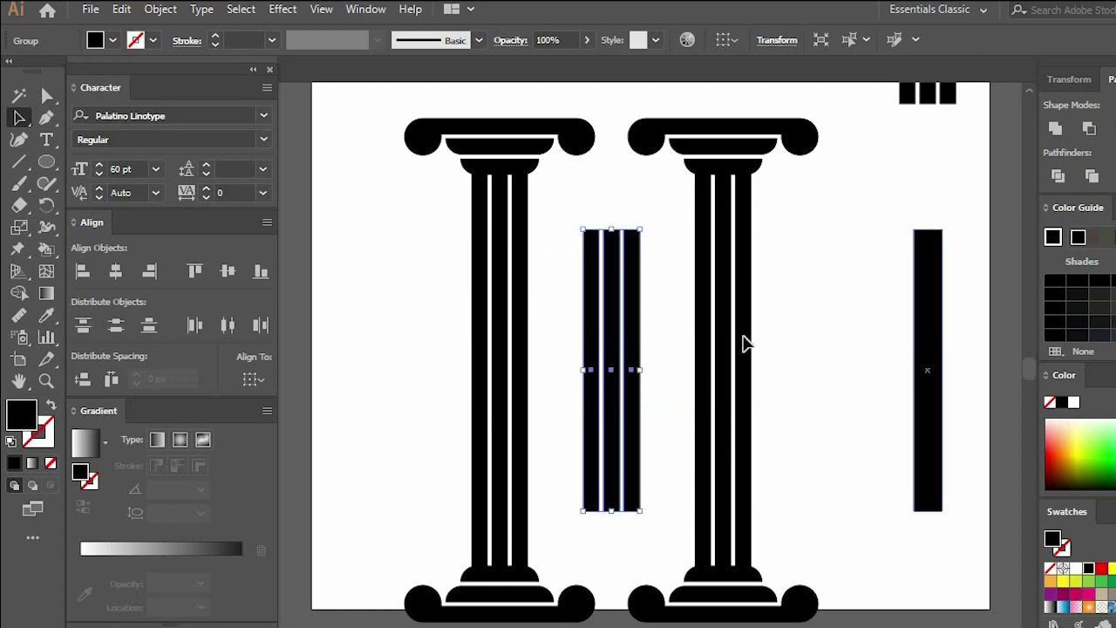
{"action": "mouse_move", "coordinate": [917, 340]}
{"action": "left_mouse_down"}
{"action": "mouse_move", "coordinate": [643, 340]}
{"action": "mouse_move", "coordinate": [654, 339]}
{"action": "left_mouse_up"}
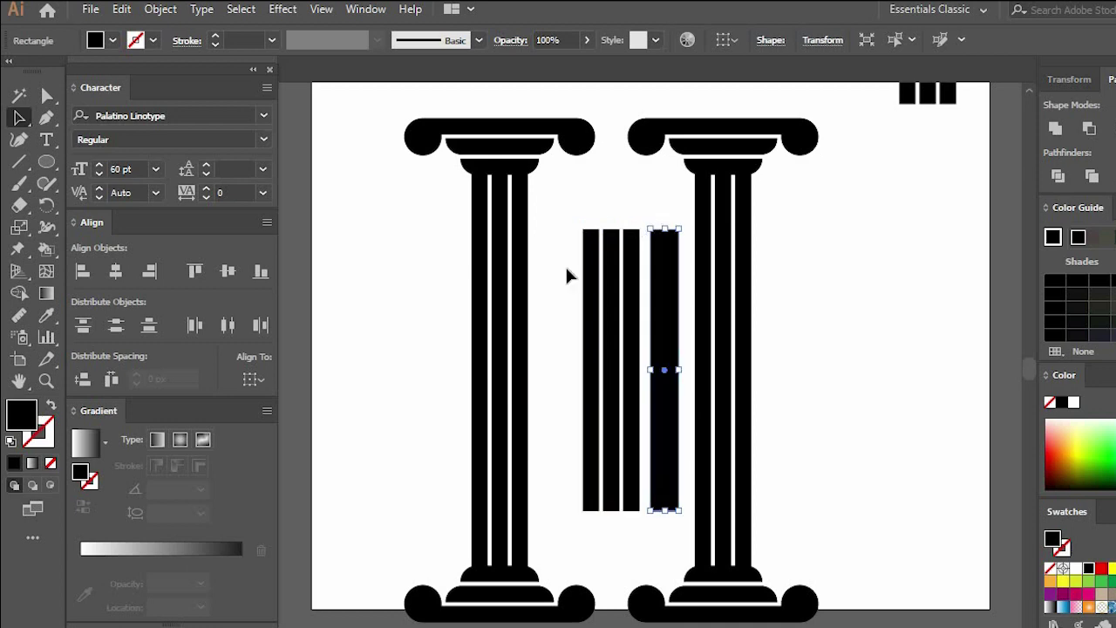
Rotate the stripes diagonally, stretch them across both columns, and move them lower
{"action": "left_click_drag", "start_coordinate": [702, 253], "coordinate": [689, 225]}
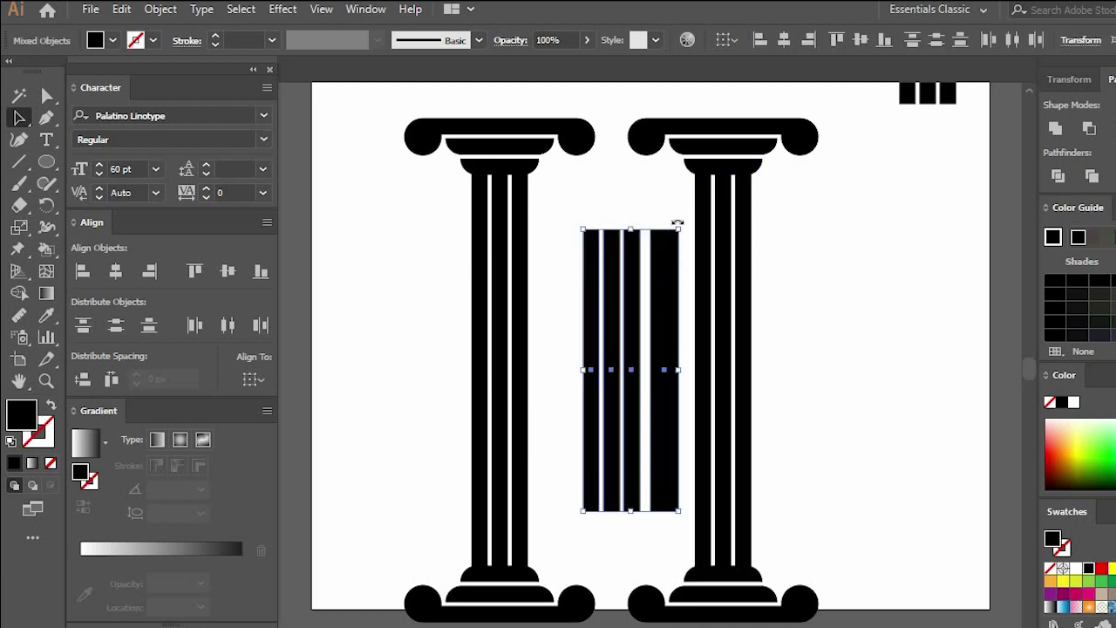
{"action": "left_click_drag", "start_coordinate": [576, 220], "coordinate": [416, 250]}
{"action": "left_click_drag", "start_coordinate": [615, 358], "coordinate": [616, 359]}
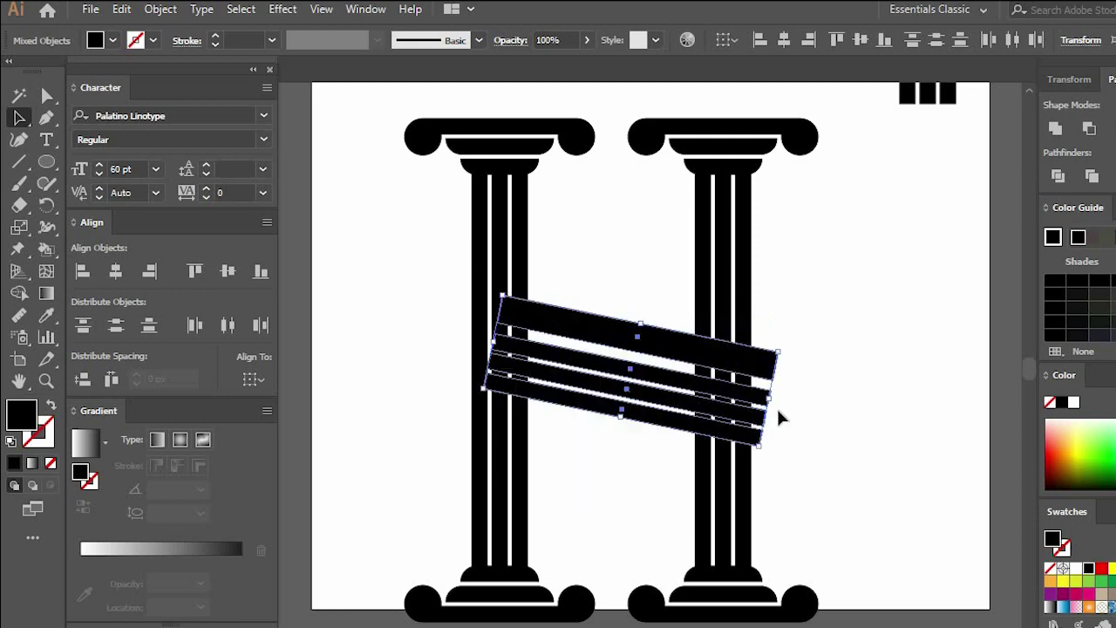
{"action": "left_click_drag", "start_coordinate": [773, 401], "coordinate": [859, 428]}
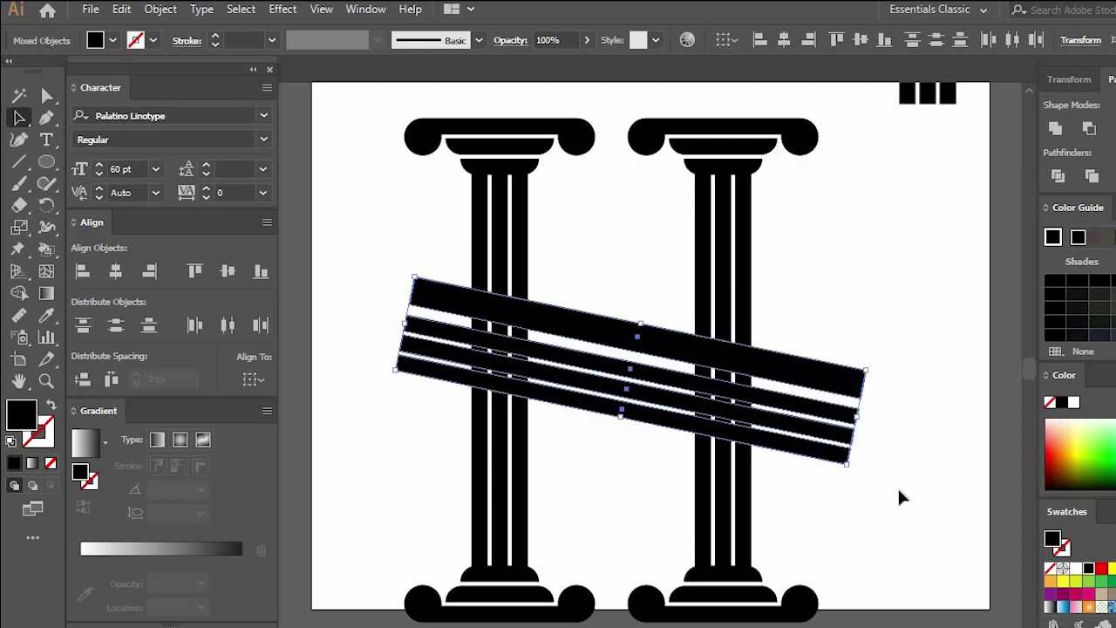
{"action": "left_click_drag", "start_coordinate": [643, 271], "coordinate": [584, 440]}
{"action": "left_click_drag", "start_coordinate": [635, 350], "coordinate": [627, 390]}
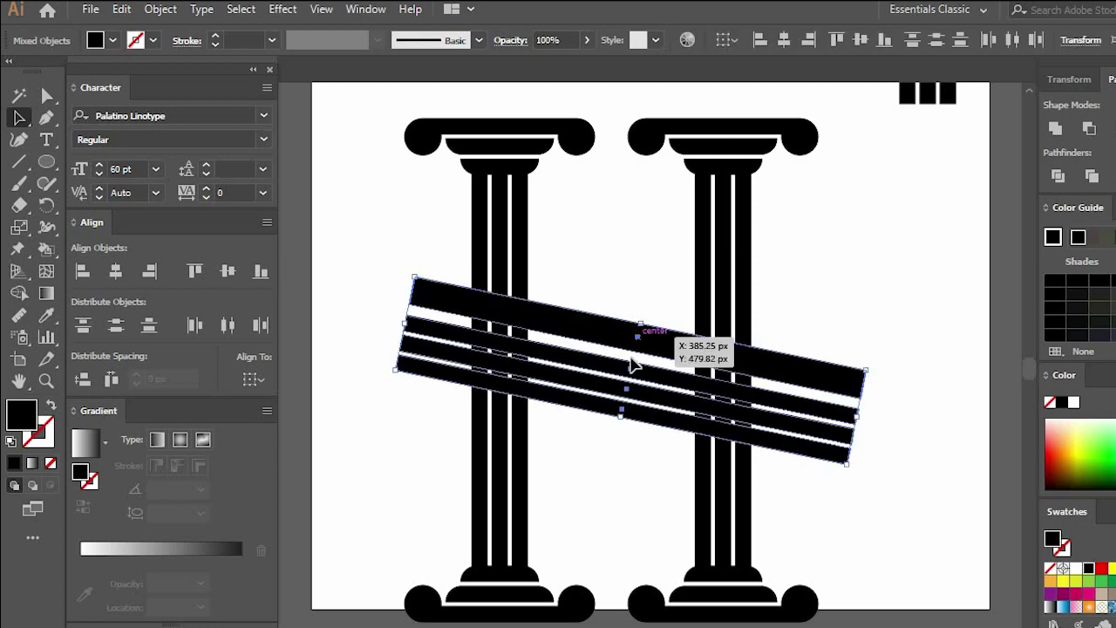
{"action": "left_click", "coordinate": [615, 289]}
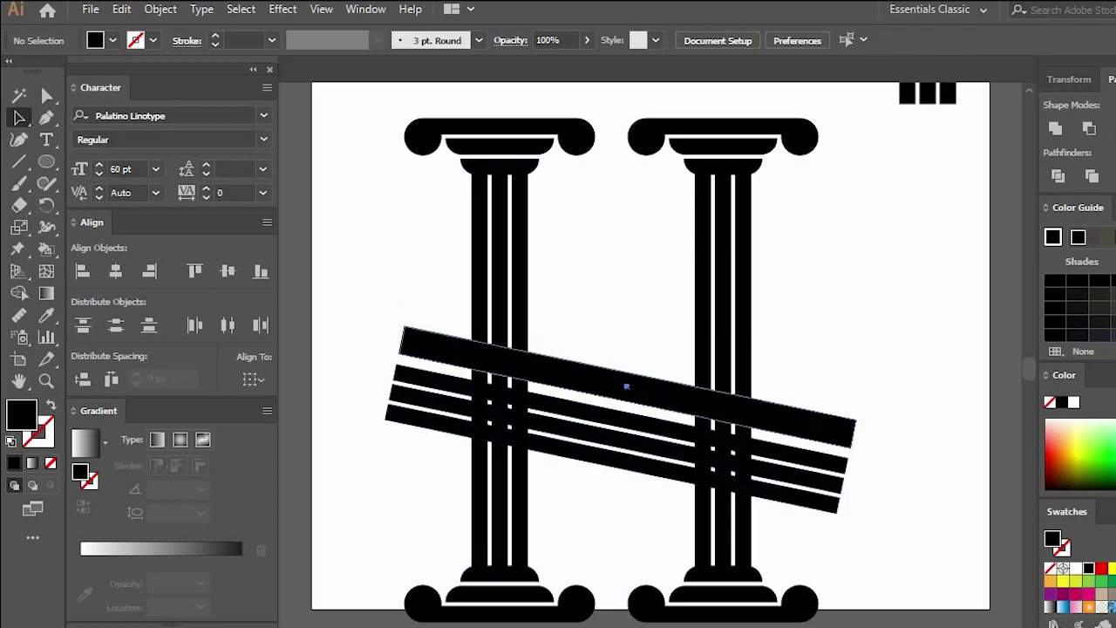
Fill the wide stripe blue, lift it above the others, and shift the right column left
{"action": "left_click", "coordinate": [626, 386]}
{"action": "left_click", "coordinate": [576, 402]}
{"action": "left_click_drag", "start_coordinate": [627, 383], "coordinate": [627, 329]}
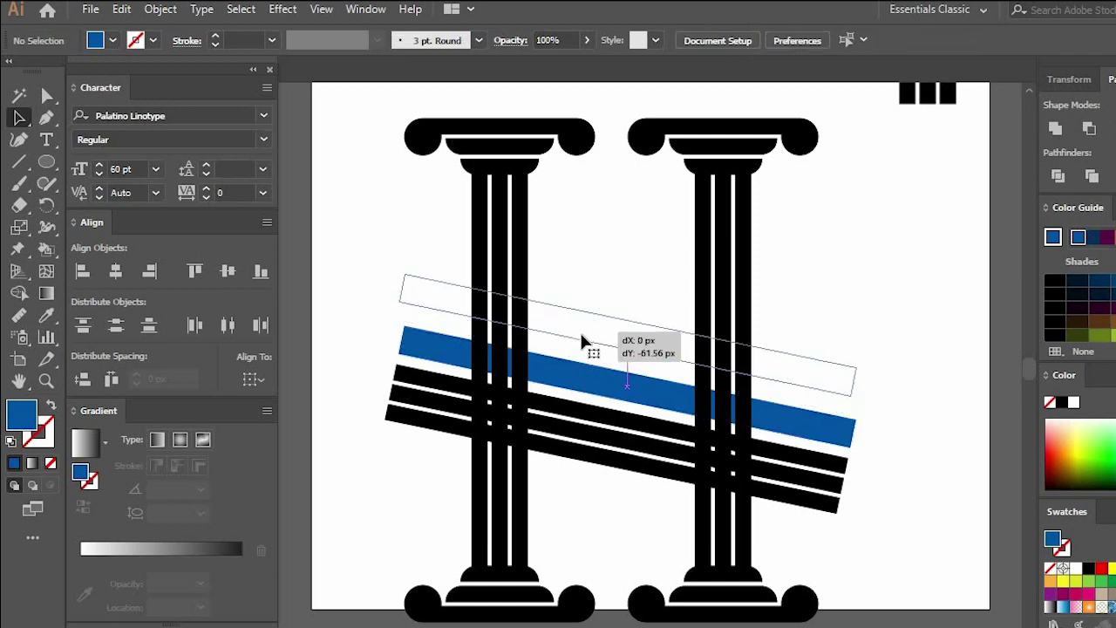
{"action": "mouse_move", "coordinate": [619, 488]}
{"action": "left_mouse_down"}
{"action": "mouse_move", "coordinate": [610, 410]}
{"action": "mouse_move", "coordinate": [600, 468]}
{"action": "left_mouse_up"}
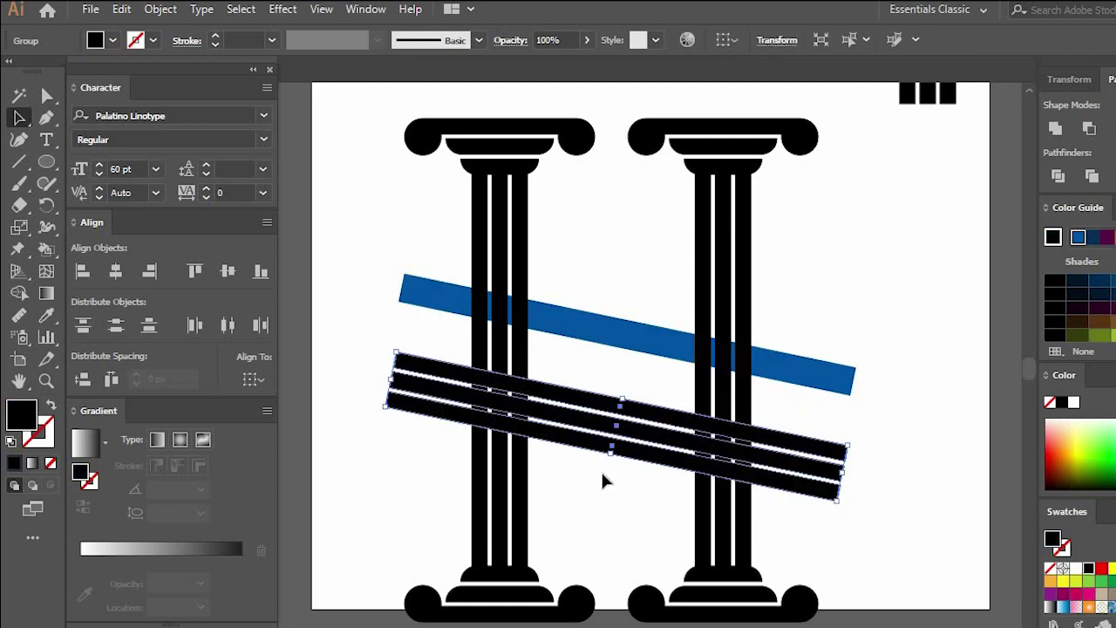
{"action": "left_click", "coordinate": [775, 243]}
{"action": "mouse_move", "coordinate": [739, 247]}
{"action": "left_mouse_down"}
{"action": "mouse_move", "coordinate": [897, 281]}
{"action": "mouse_move", "coordinate": [881, 281]}
{"action": "left_mouse_up"}
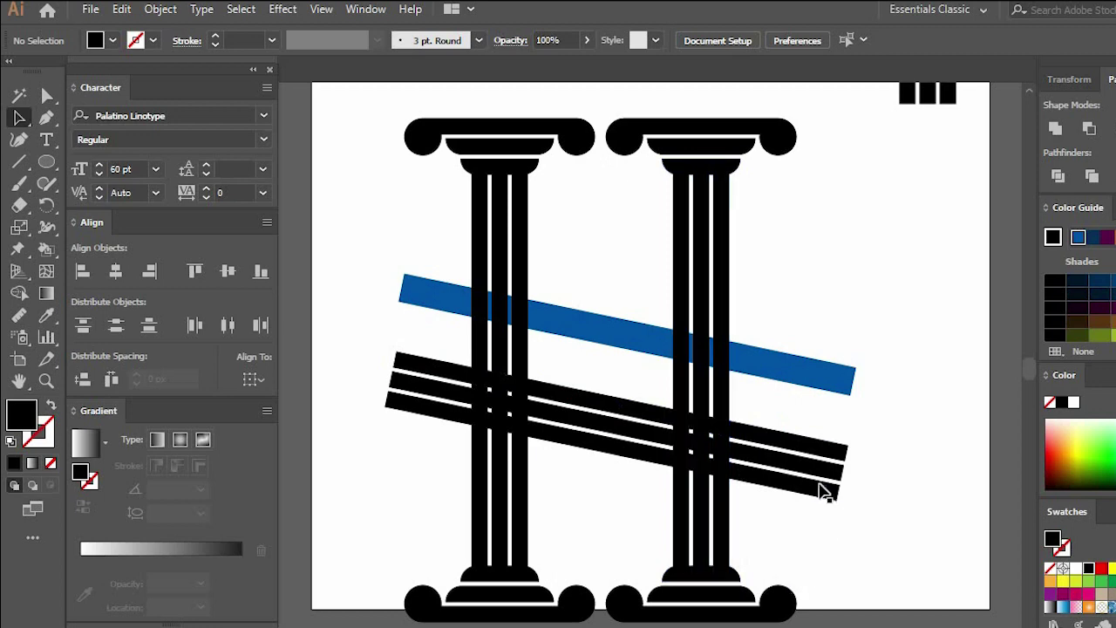
Place a blue copy of the stripe just above the three black stripes
{"action": "scroll", "coordinate": [689, 431], "scroll_direction": "up", "scroll_amount": 1}
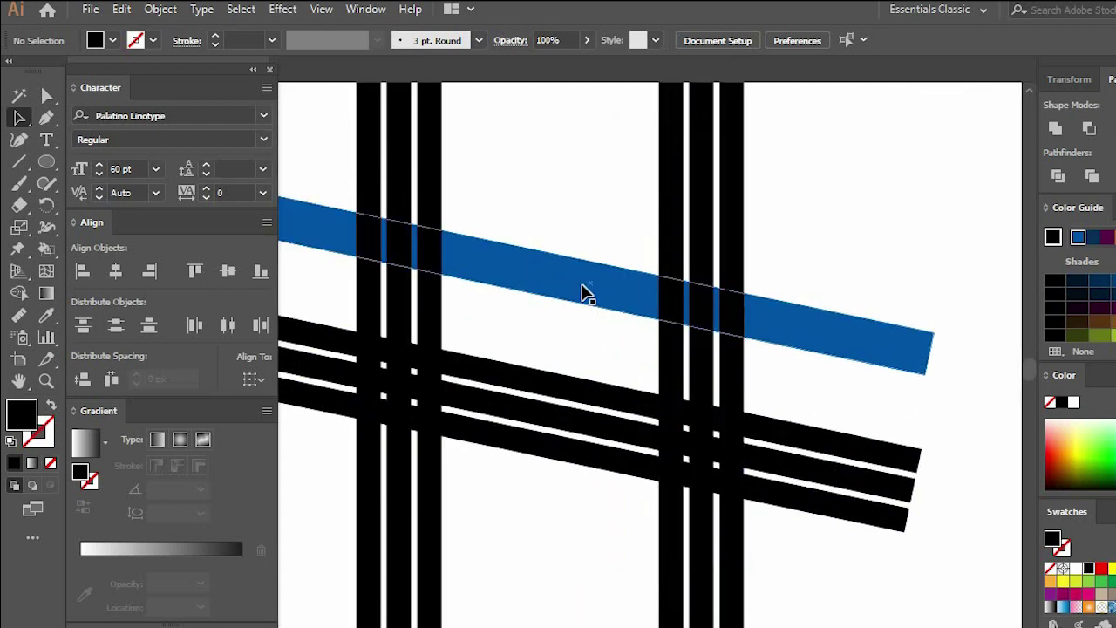
{"action": "left_click_drag", "start_coordinate": [582, 284], "coordinate": [571, 360]}
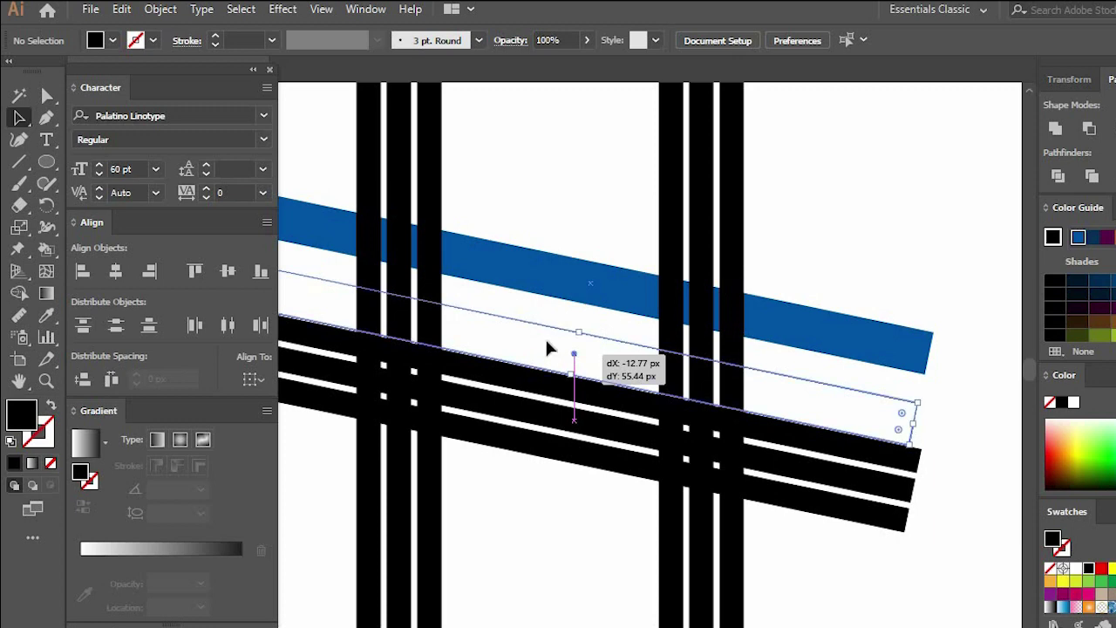
{"action": "mouse_move", "coordinate": [475, 314]}
{"action": "left_mouse_down"}
{"action": "mouse_move", "coordinate": [568, 333]}
{"action": "mouse_move", "coordinate": [575, 350]}
{"action": "left_mouse_up"}
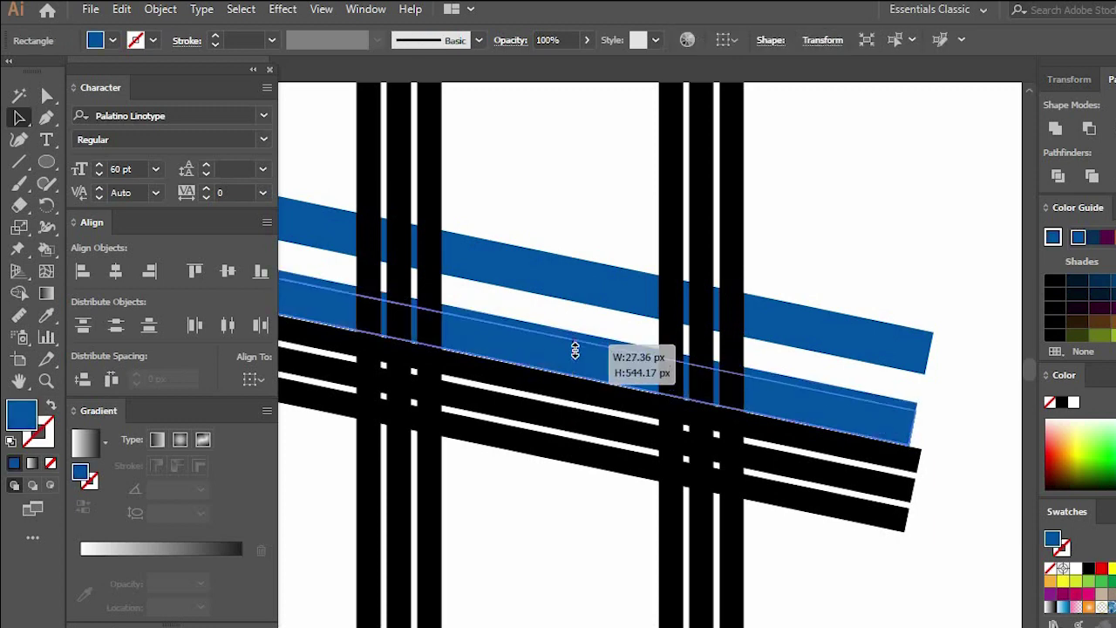
{"action": "key", "text": "ctrl+shift+a"}
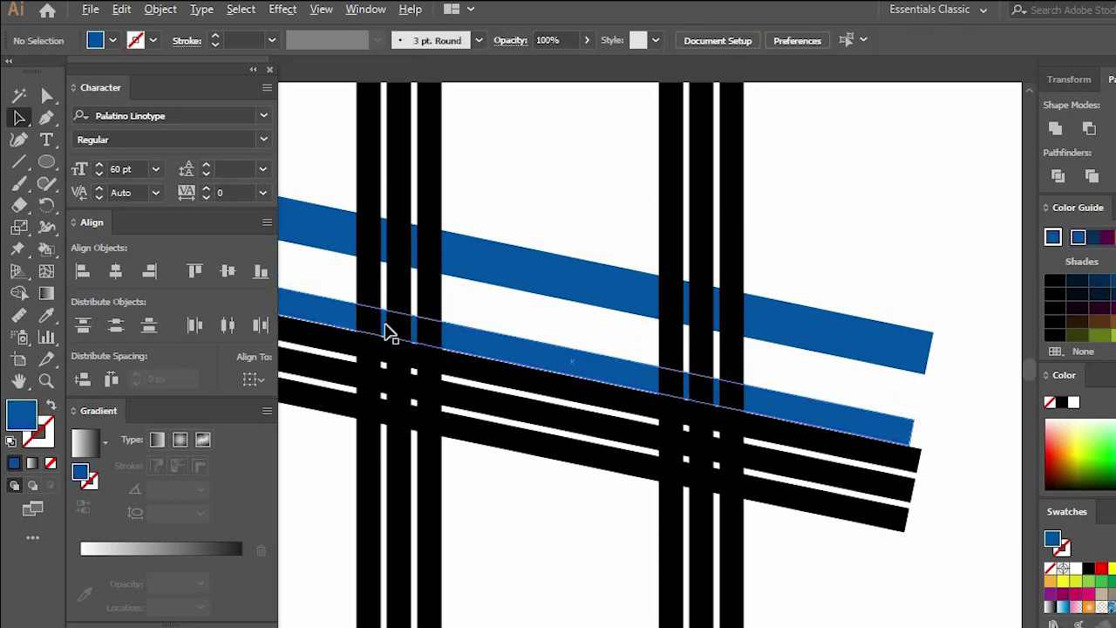
{"action": "scroll", "coordinate": [611, 354], "scroll_direction": "up", "scroll_amount": 2}
{"action": "scroll", "coordinate": [782, 378], "scroll_direction": "up", "scroll_amount": 1}
{"action": "scroll", "coordinate": [783, 373], "scroll_direction": "up", "scroll_amount": 1}
{"action": "left_click_drag", "start_coordinate": [783, 373], "coordinate": [785, 387]}
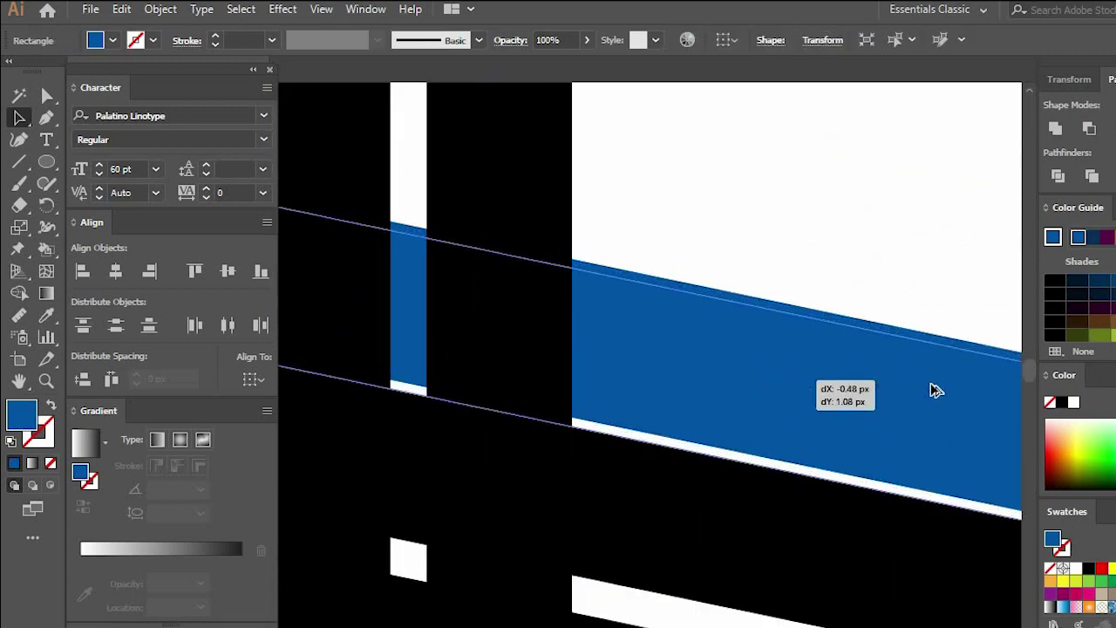
Add a blue copy below the black stripes and delete the original blue stripe
{"action": "key", "text": "ctrl+0"}
{"action": "scroll", "coordinate": [762, 373], "scroll_direction": "up", "scroll_amount": 1}
{"action": "scroll", "coordinate": [762, 357], "scroll_direction": "up", "scroll_amount": 1}
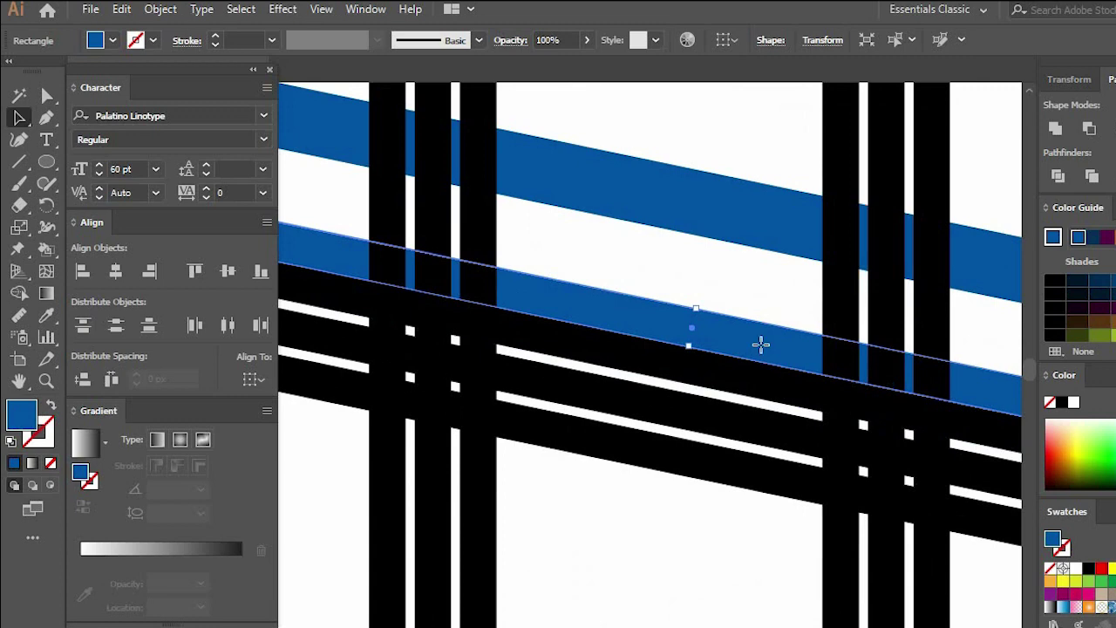
{"action": "mouse_move", "coordinate": [761, 344]}
{"action": "left_mouse_down"}
{"action": "mouse_move", "coordinate": [715, 521]}
{"action": "mouse_move", "coordinate": [747, 523]}
{"action": "left_mouse_up"}
{"action": "key", "text": "ctrl+0"}
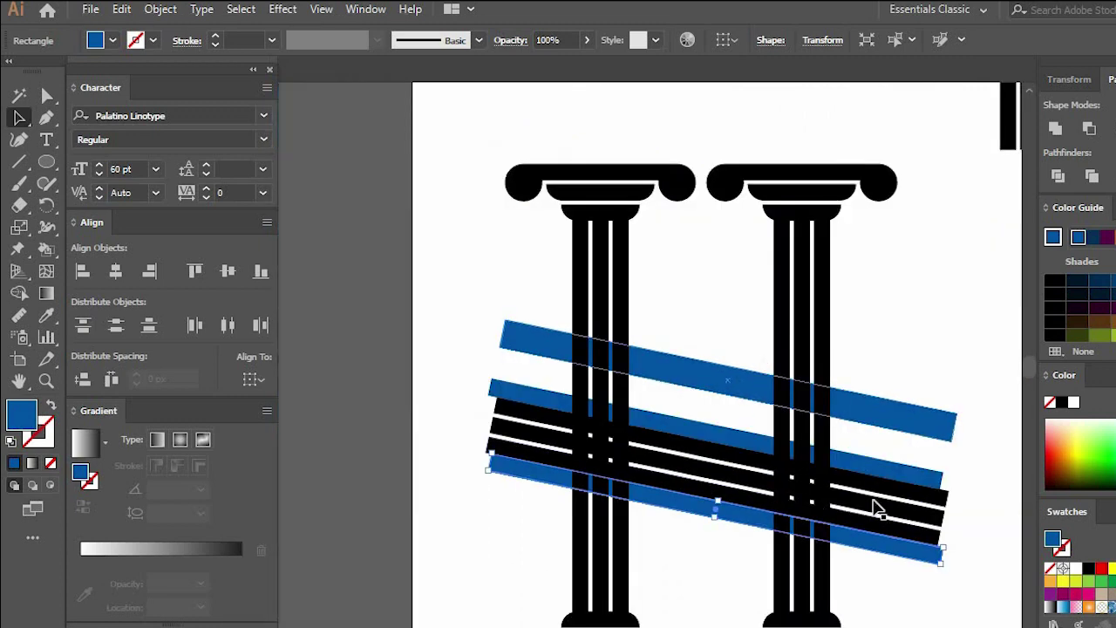
{"action": "key", "text": "Delete"}
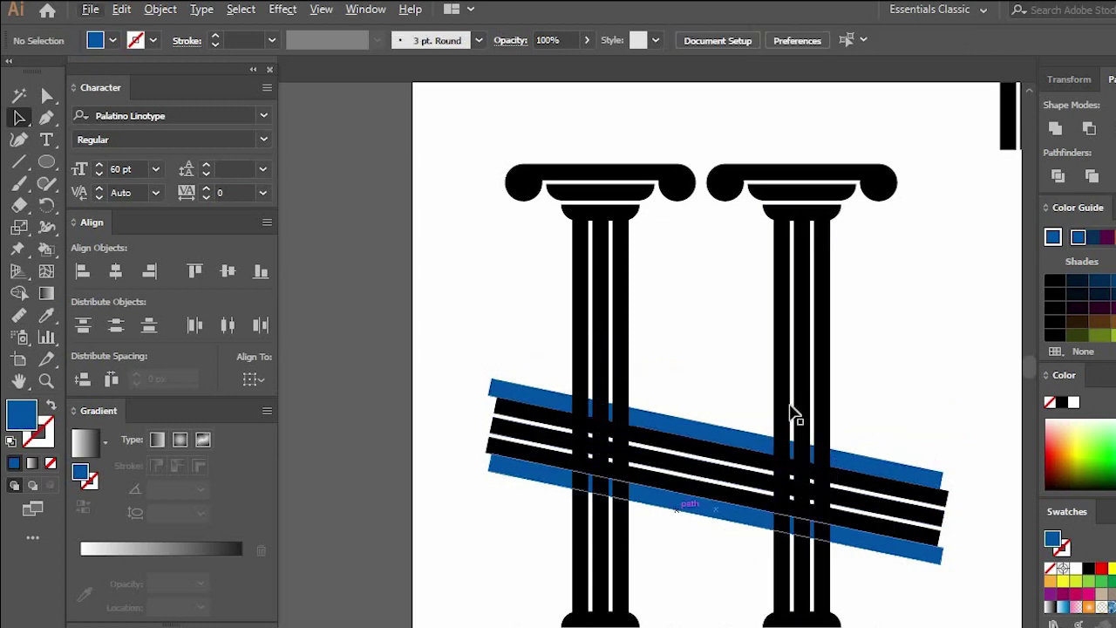
Select the columns and stripes, then Shape Builder-trace the left column into the top blue band
{"action": "mouse_move", "coordinate": [873, 395]}
{"action": "left_mouse_down"}
{"action": "mouse_move", "coordinate": [596, 568]}
{"action": "mouse_move", "coordinate": [610, 534]}
{"action": "left_mouse_up"}
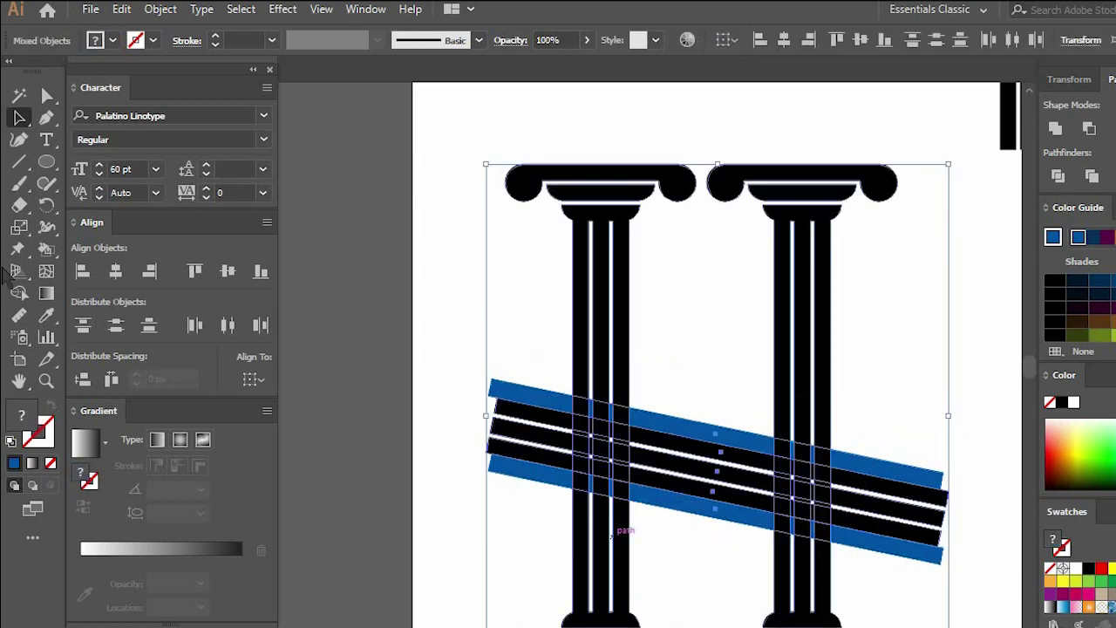
{"action": "left_click", "coordinate": [19, 294]}
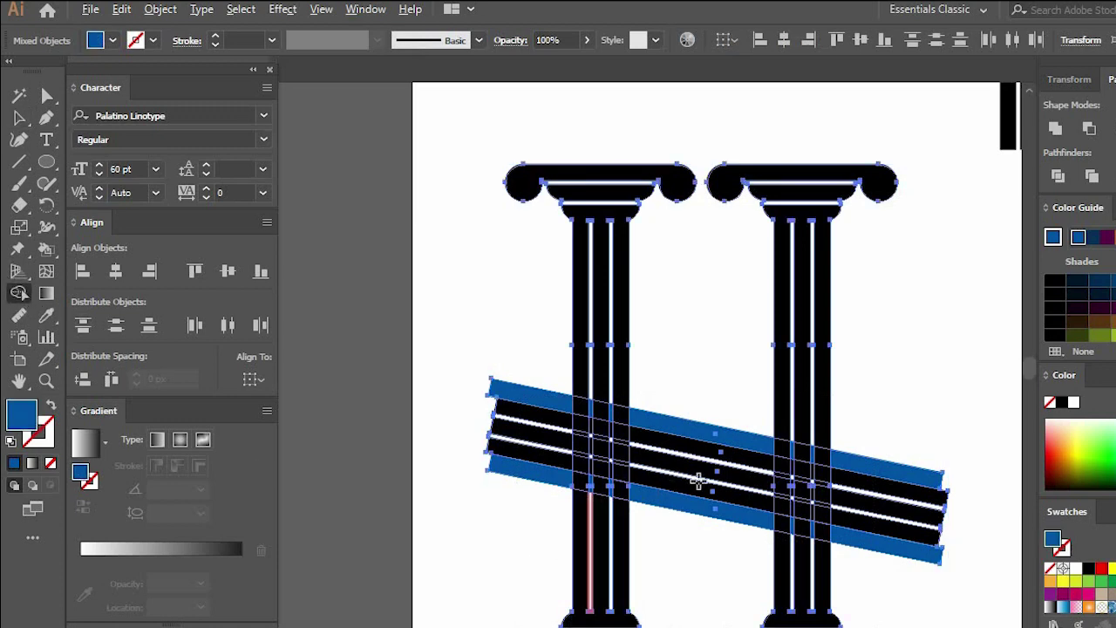
{"action": "scroll", "coordinate": [651, 498], "scroll_direction": "up", "scroll_amount": 1}
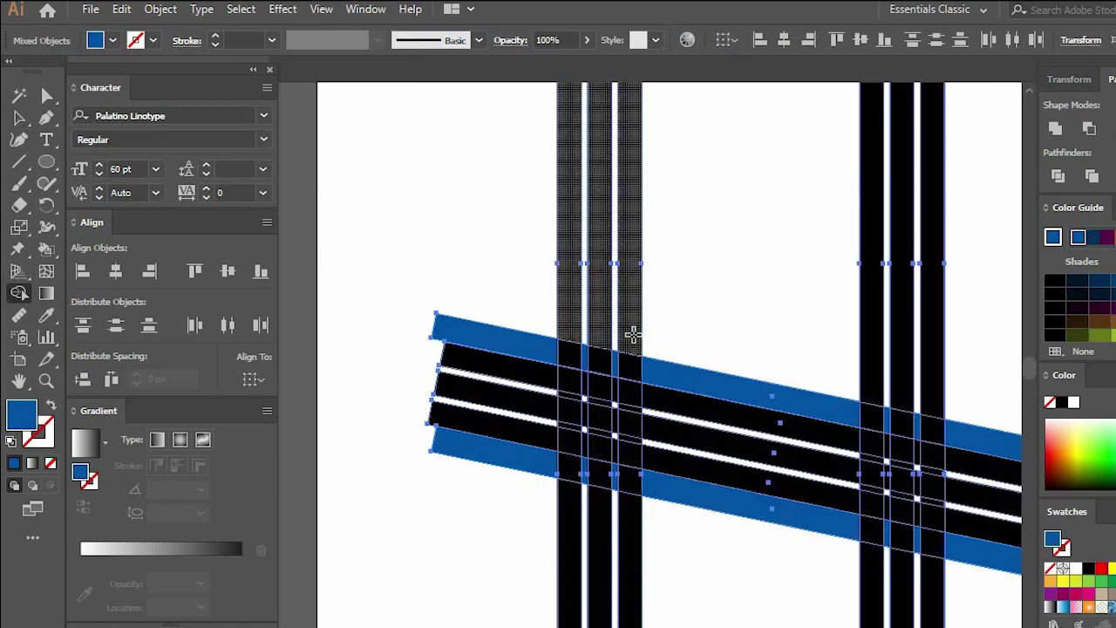
{"action": "left_click_drag", "start_coordinate": [626, 378], "coordinate": [721, 399]}
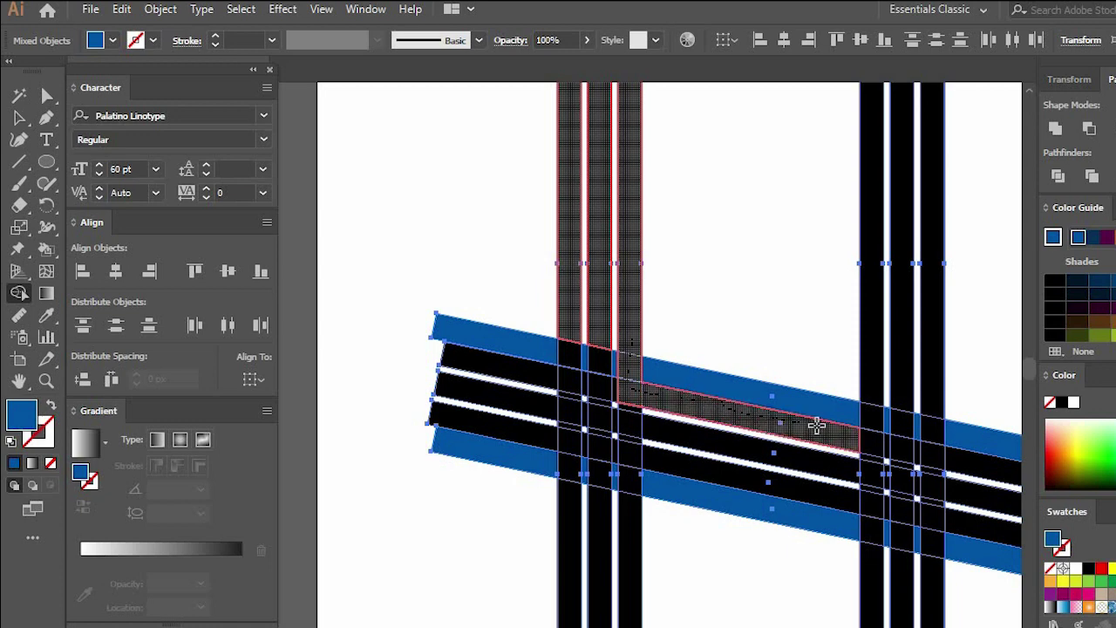
{"action": "left_click_drag", "start_coordinate": [854, 435], "coordinate": [609, 457]}
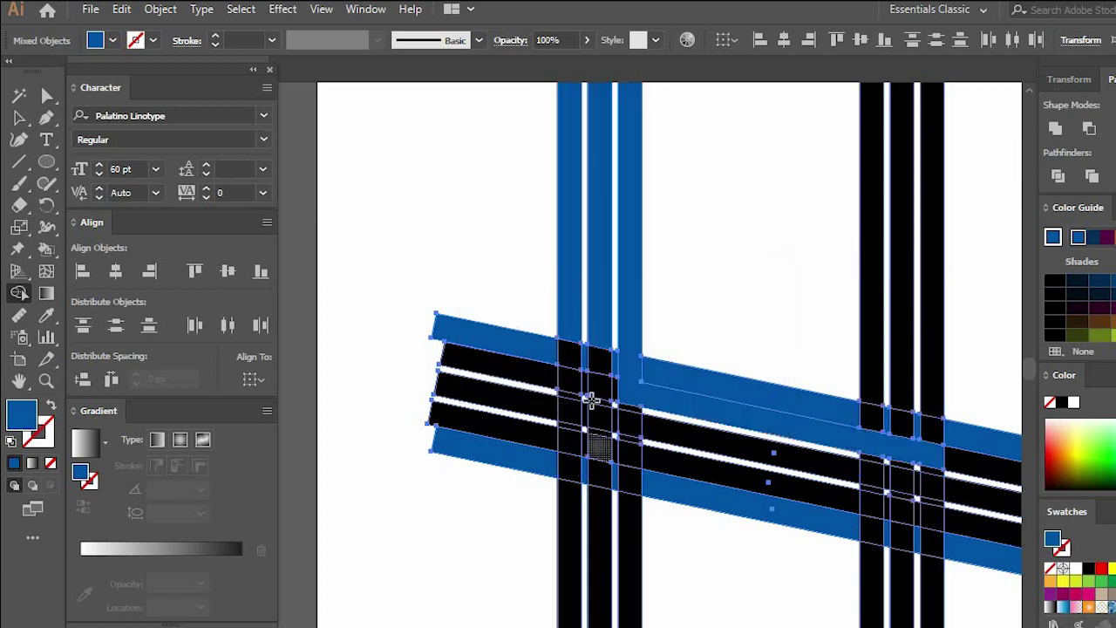
Merge the left column, upper band and lower black stripe segments into one blue shape
{"action": "mouse_move", "coordinate": [596, 333]}
{"action": "left_mouse_down"}
{"action": "mouse_move", "coordinate": [598, 416]}
{"action": "mouse_move", "coordinate": [677, 438]}
{"action": "left_mouse_up"}
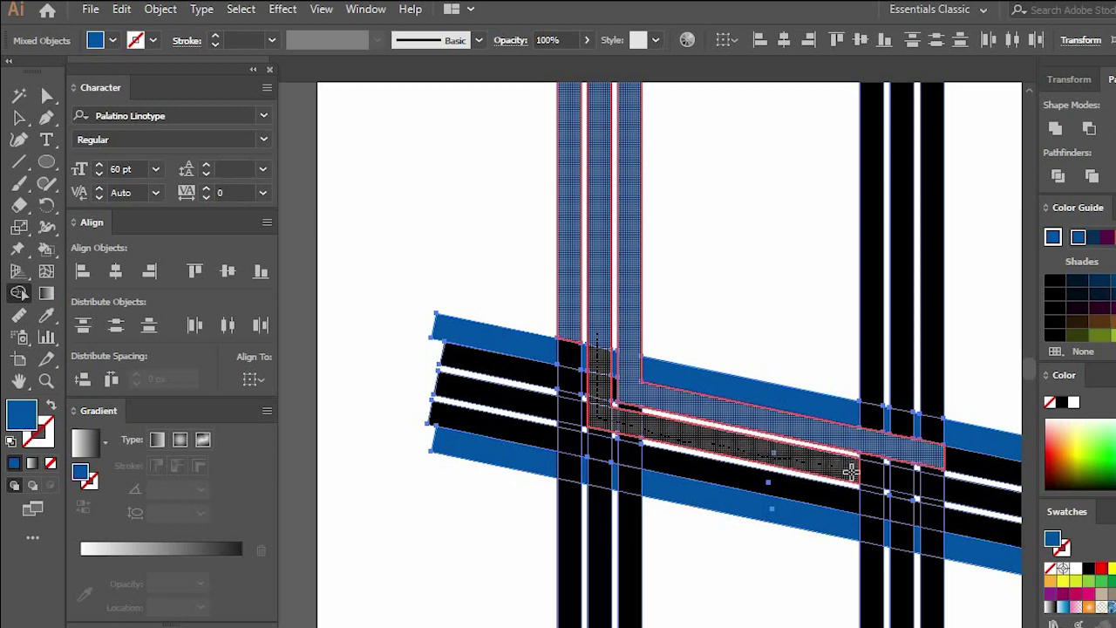
{"action": "left_click_drag", "start_coordinate": [850, 471], "coordinate": [934, 491]}
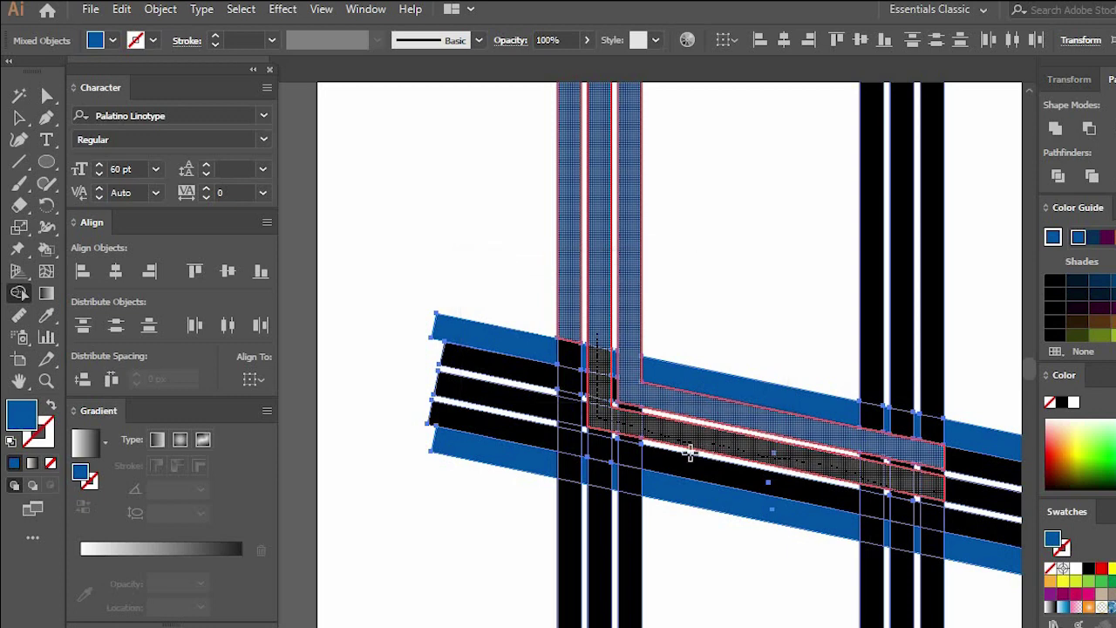
{"action": "left_click_drag", "start_coordinate": [921, 489], "coordinate": [687, 453]}
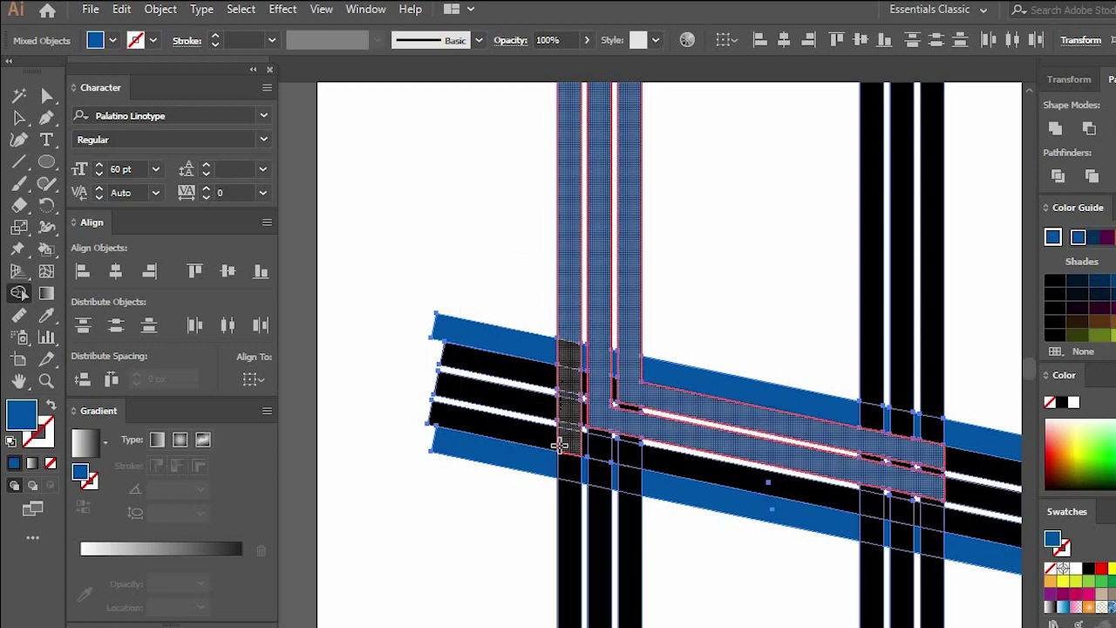
{"action": "left_click_drag", "start_coordinate": [578, 447], "coordinate": [735, 473]}
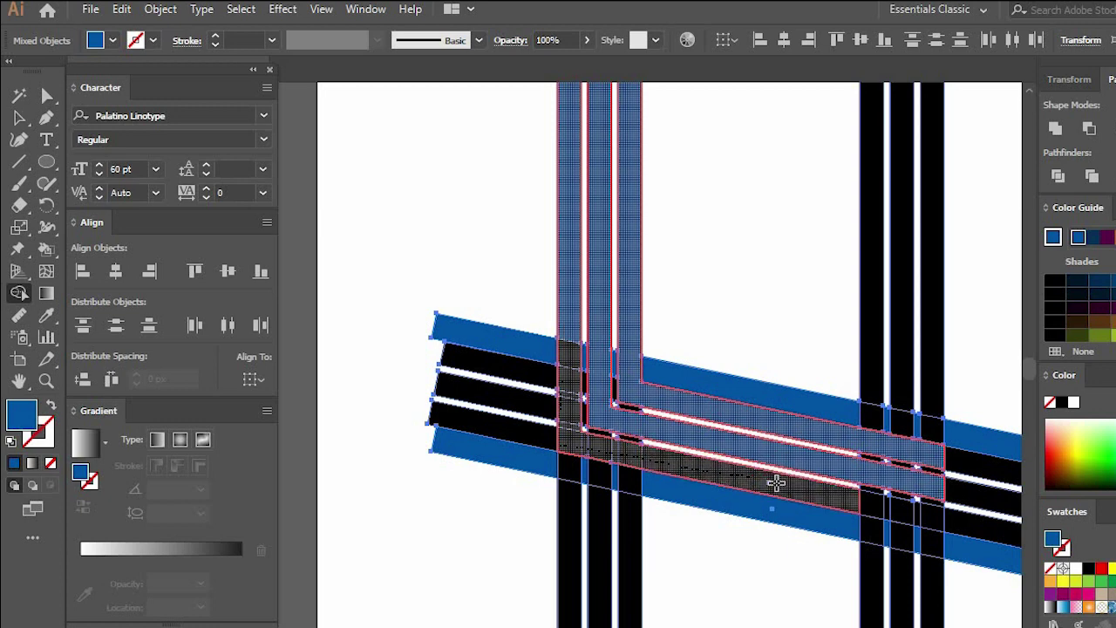
{"action": "left_click_drag", "start_coordinate": [853, 497], "coordinate": [938, 521]}
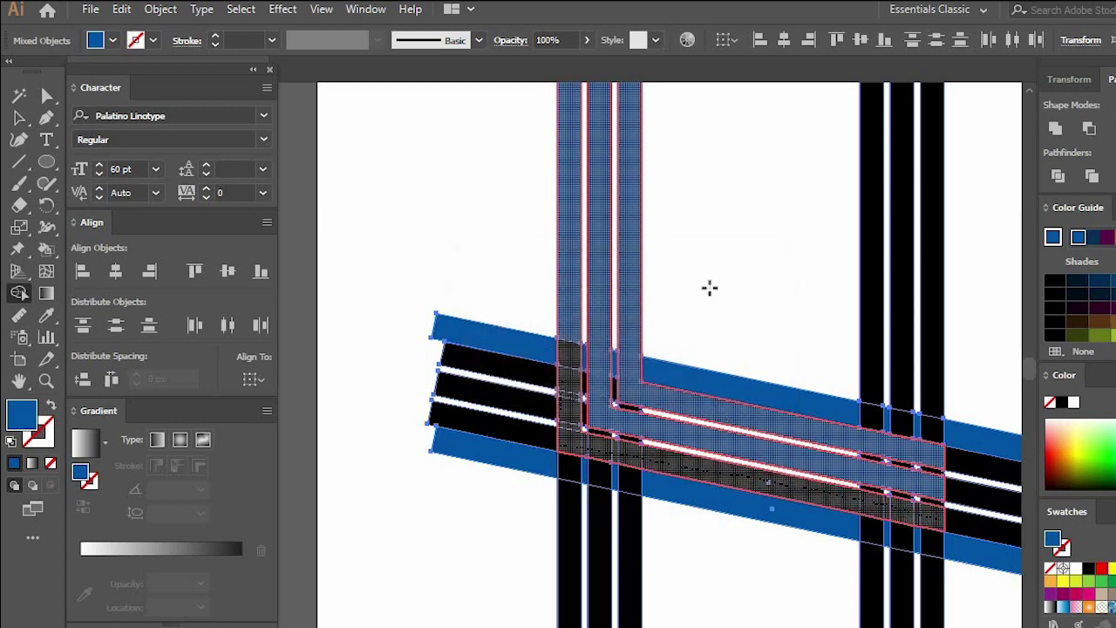
{"action": "left_click_drag", "start_coordinate": [502, 288], "coordinate": [560, 454]}
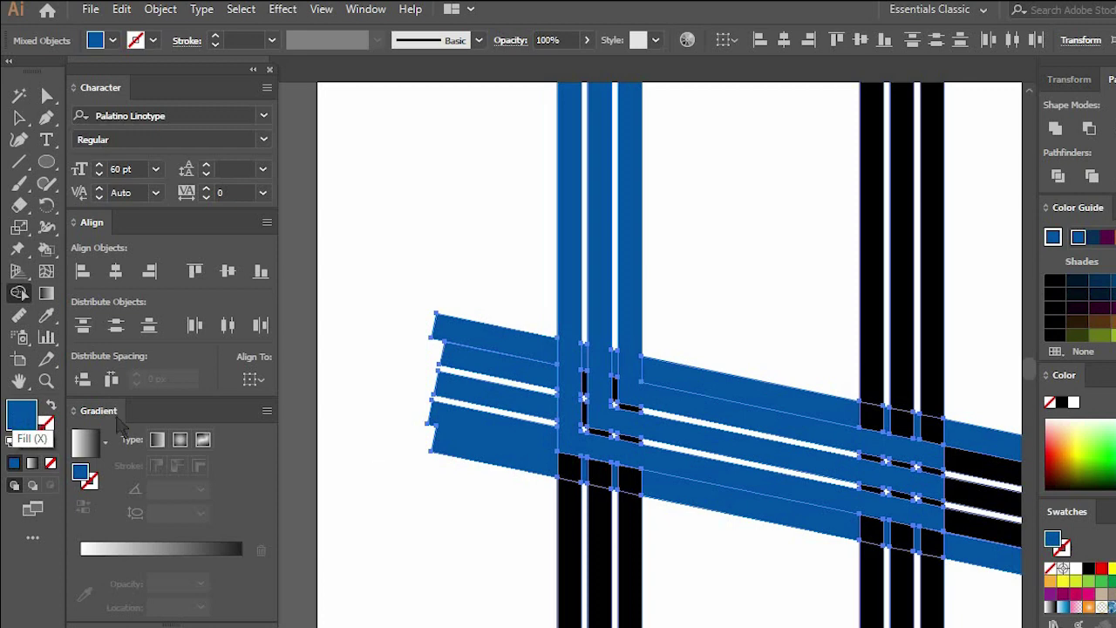
Set the fill colour to a bright green
{"action": "double_click", "coordinate": [21, 414]}
{"action": "type", "text": "0A0D0F"}
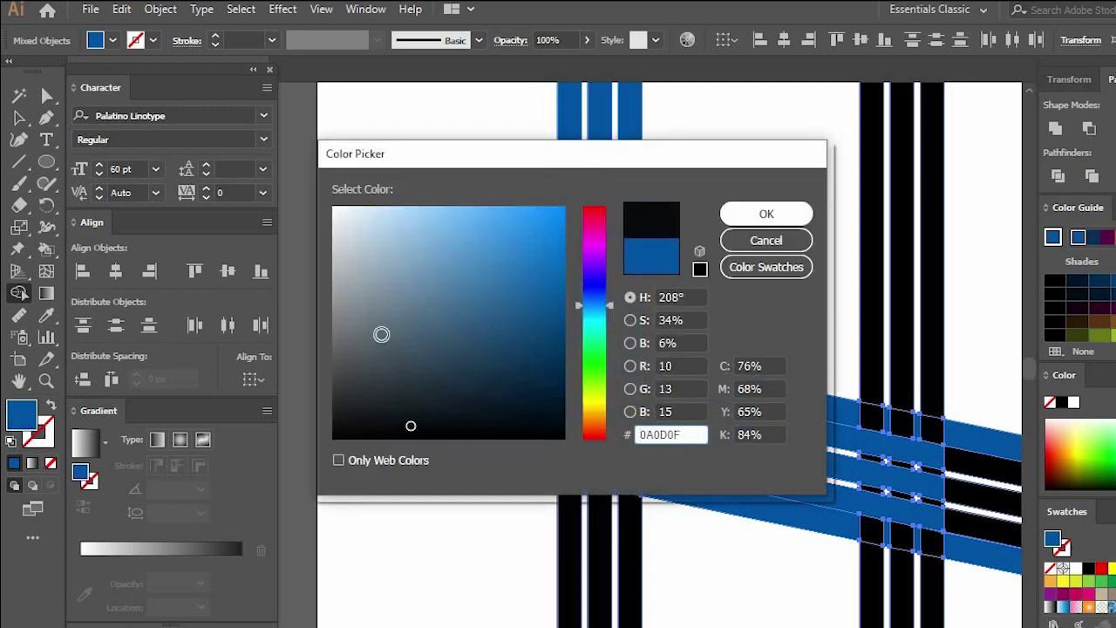
{"action": "left_click_drag", "start_coordinate": [381, 334], "coordinate": [363, 320]}
{"action": "left_click", "coordinate": [600, 368]}
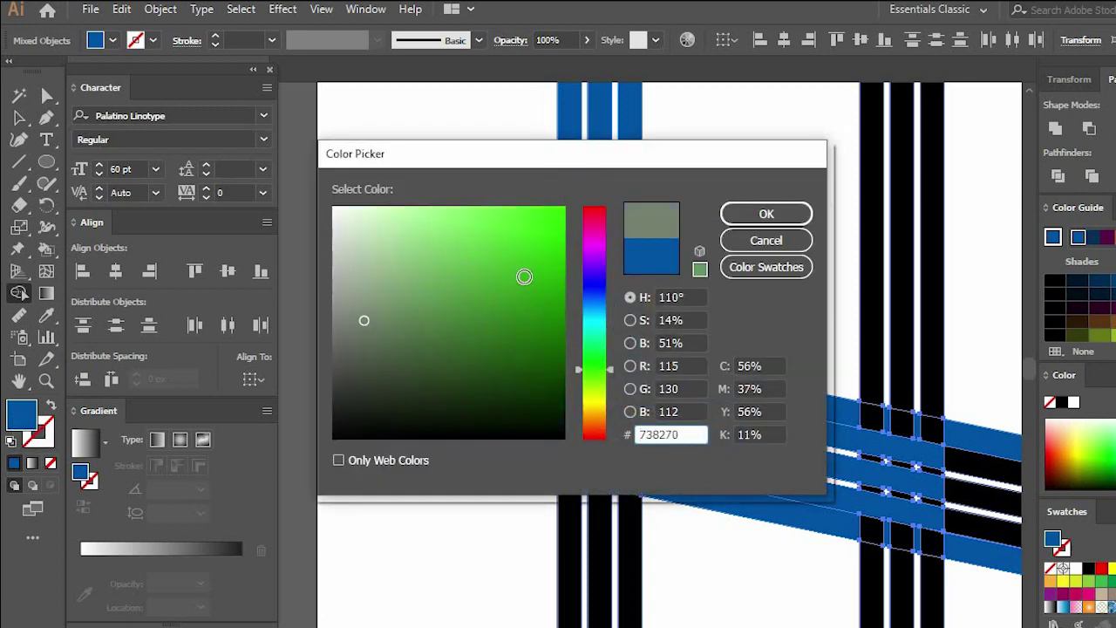
{"action": "left_click", "coordinate": [523, 273]}
{"action": "left_click", "coordinate": [766, 240]}
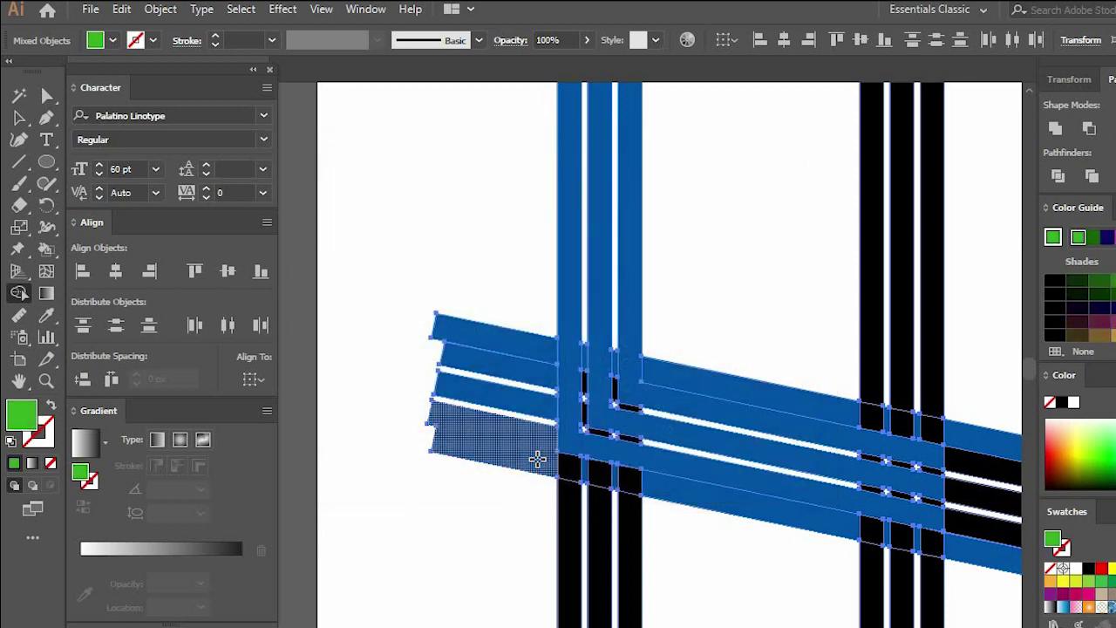
Merge the lower-left band and the upper-right band into solid green shapes
{"action": "left_click", "coordinate": [623, 515]}
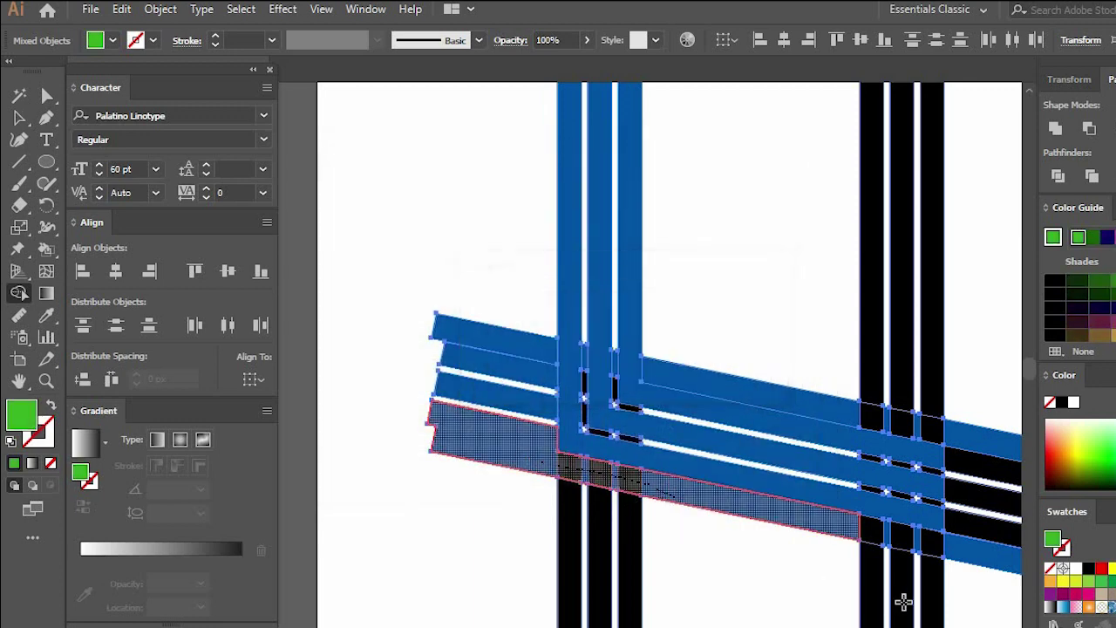
{"action": "left_click_drag", "start_coordinate": [845, 529], "coordinate": [949, 551]}
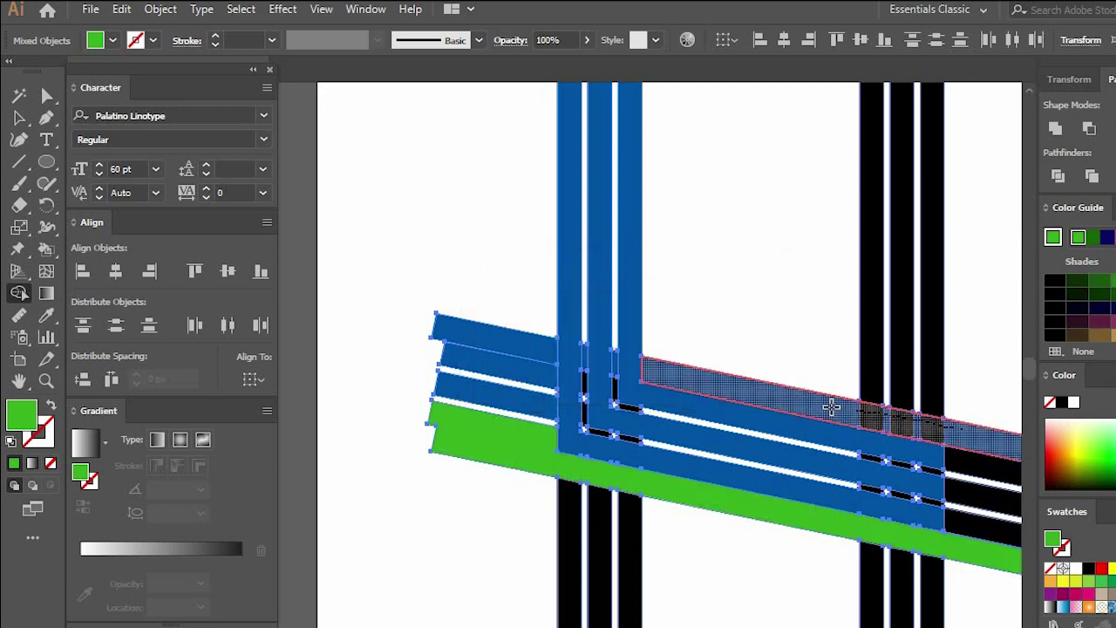
{"action": "left_click_drag", "start_coordinate": [917, 420], "coordinate": [740, 405]}
{"action": "mouse_move", "coordinate": [595, 358]}
{"action": "left_mouse_down"}
{"action": "mouse_move", "coordinate": [556, 453]}
{"action": "mouse_move", "coordinate": [583, 500]}
{"action": "left_mouse_up"}
{"action": "scroll", "coordinate": [653, 366], "scroll_direction": "up", "scroll_amount": 2}
{"action": "scroll", "coordinate": [590, 393], "scroll_direction": "up", "scroll_amount": 2}
Merge the left strip pieces and the lower black segment into one green shape
{"action": "left_click_drag", "start_coordinate": [436, 326], "coordinate": [434, 408]}
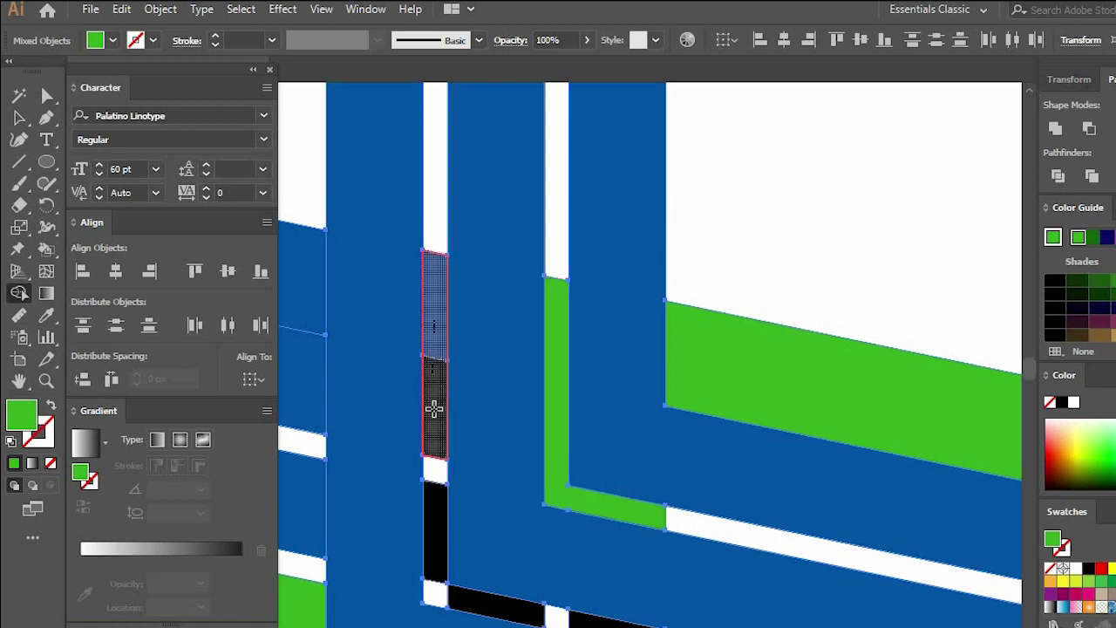
{"action": "mouse_move", "coordinate": [436, 451]}
{"action": "left_mouse_down"}
{"action": "mouse_move", "coordinate": [436, 590]}
{"action": "mouse_move", "coordinate": [567, 621]}
{"action": "left_mouse_up"}
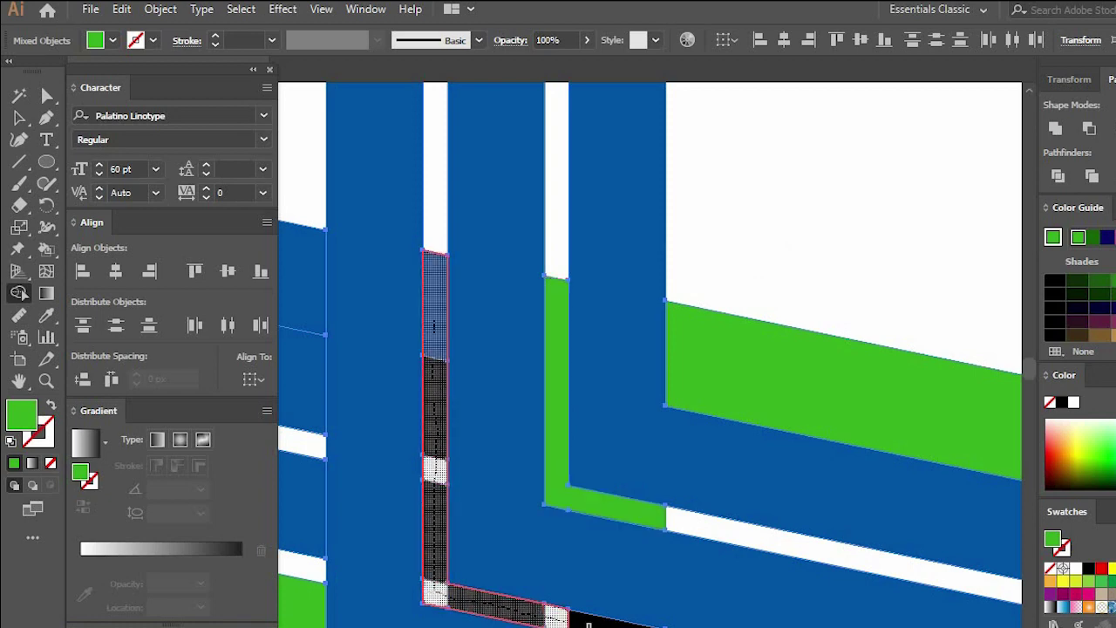
{"action": "scroll", "coordinate": [625, 424], "scroll_direction": "down", "scroll_amount": 3}
{"action": "scroll", "coordinate": [661, 427], "scroll_direction": "down", "scroll_amount": 2}
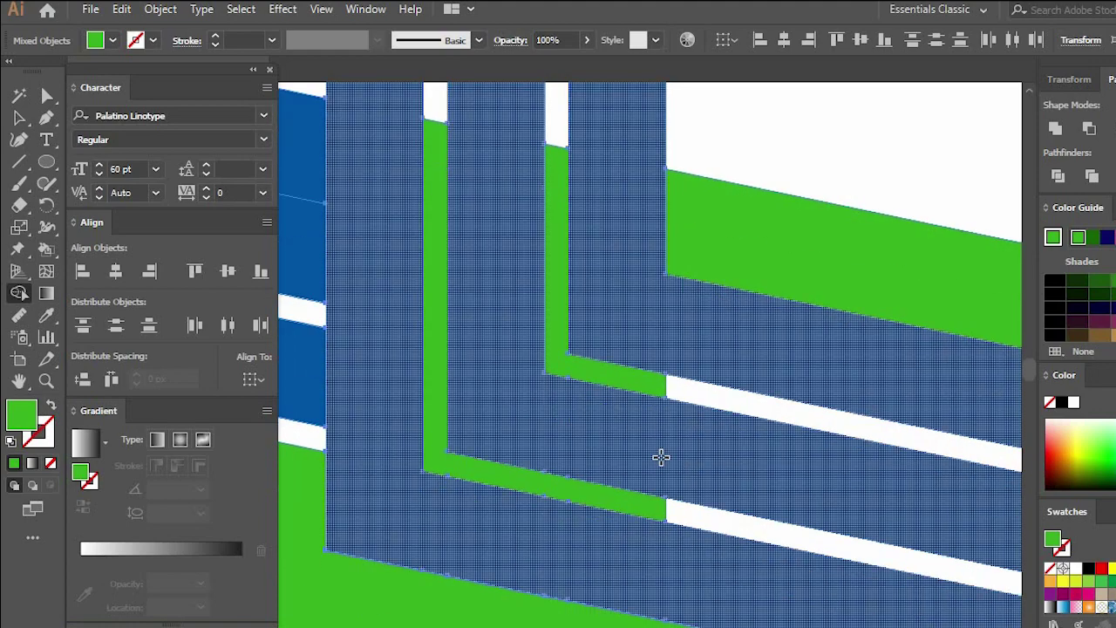
{"action": "scroll", "coordinate": [688, 467], "scroll_direction": "down", "scroll_amount": 2}
{"action": "scroll", "coordinate": [715, 473], "scroll_direction": "down", "scroll_amount": 2, "text": "alt"}
Merge the left blue bands and the right black band segments into green
{"action": "left_click_drag", "start_coordinate": [451, 244], "coordinate": [366, 501]}
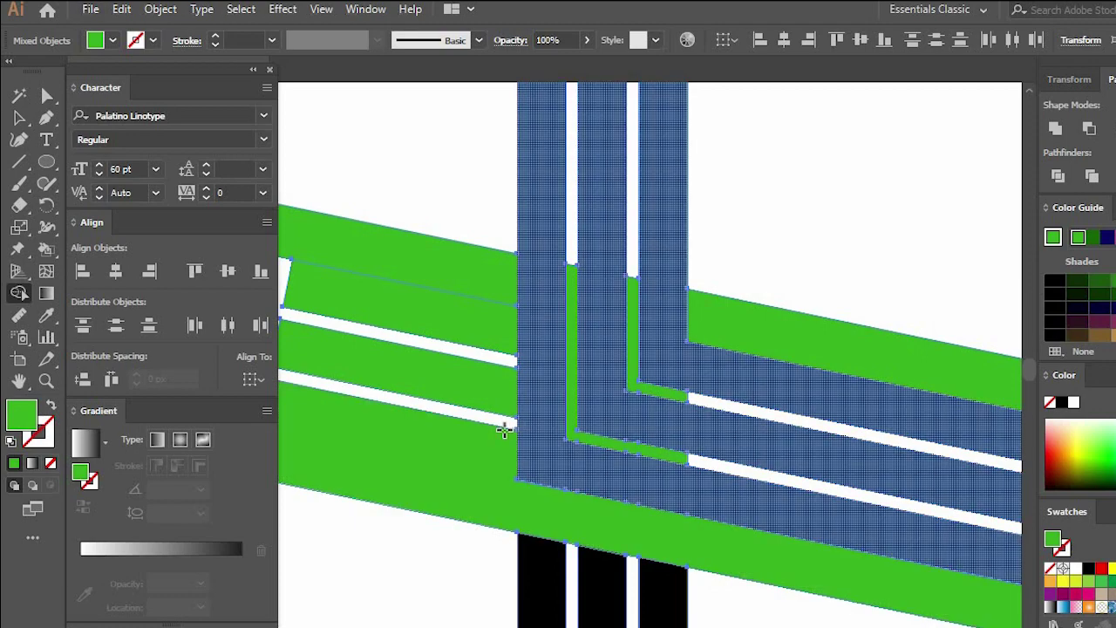
{"action": "scroll", "coordinate": [505, 428], "scroll_direction": "down", "scroll_amount": 3, "text": "alt"}
{"action": "scroll", "coordinate": [863, 462], "scroll_direction": "up", "scroll_amount": 3, "text": "alt"}
{"action": "left_click_drag", "start_coordinate": [823, 462], "coordinate": [794, 568]}
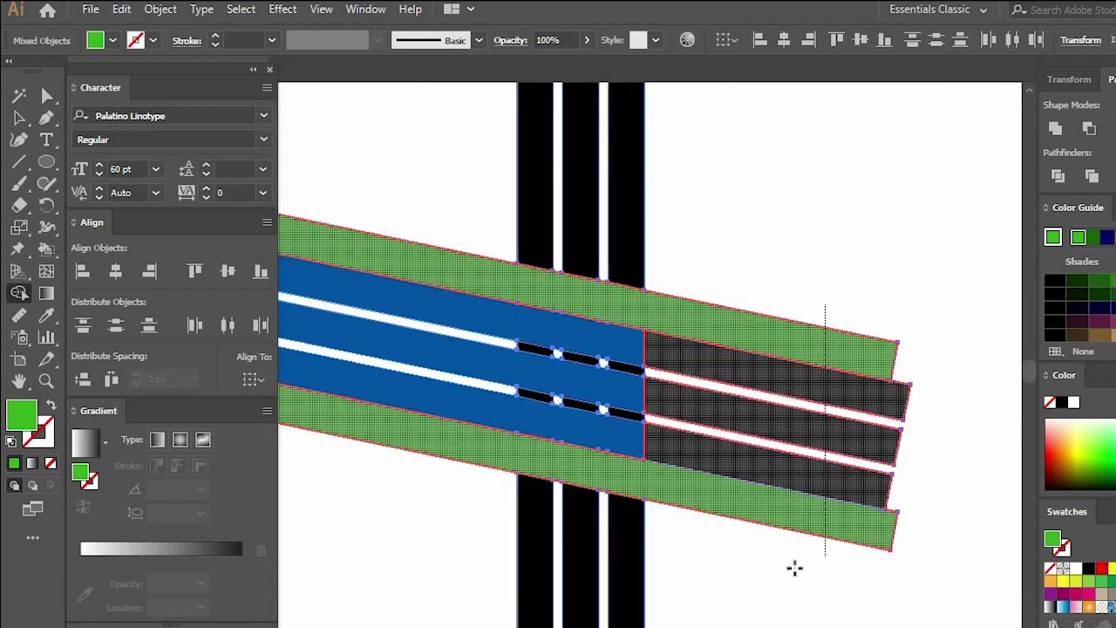
{"action": "scroll", "coordinate": [610, 392], "scroll_direction": "up", "scroll_amount": 3, "text": "alt"}
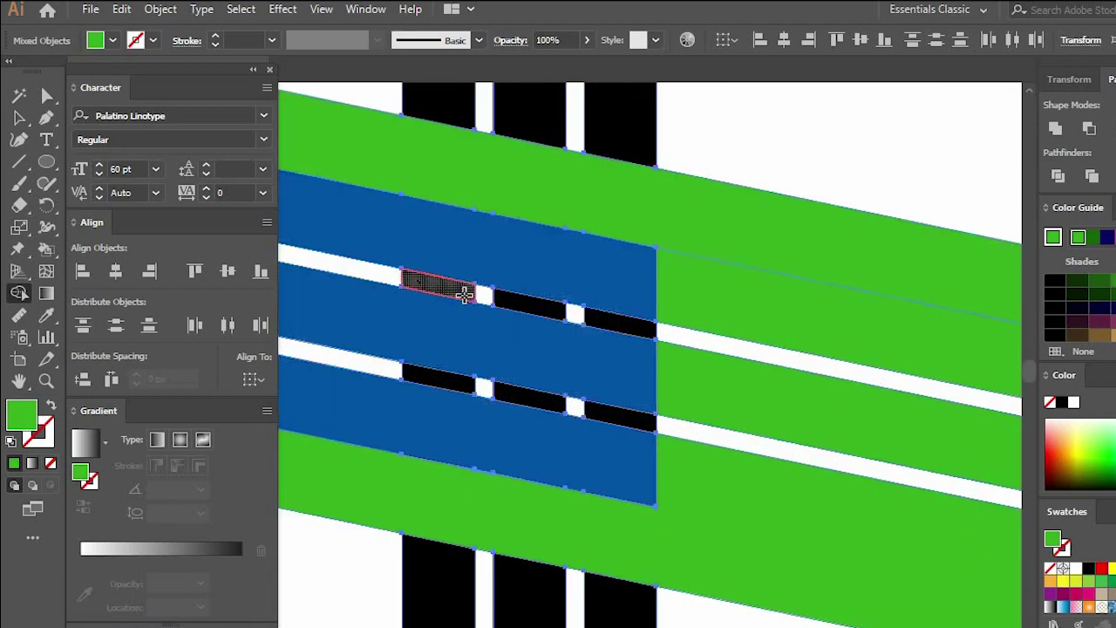
Join the remaining black segments across the white gap into green shapes
{"action": "left_click_drag", "start_coordinate": [504, 299], "coordinate": [592, 315]}
{"action": "left_click_drag", "start_coordinate": [451, 389], "coordinate": [598, 411]}
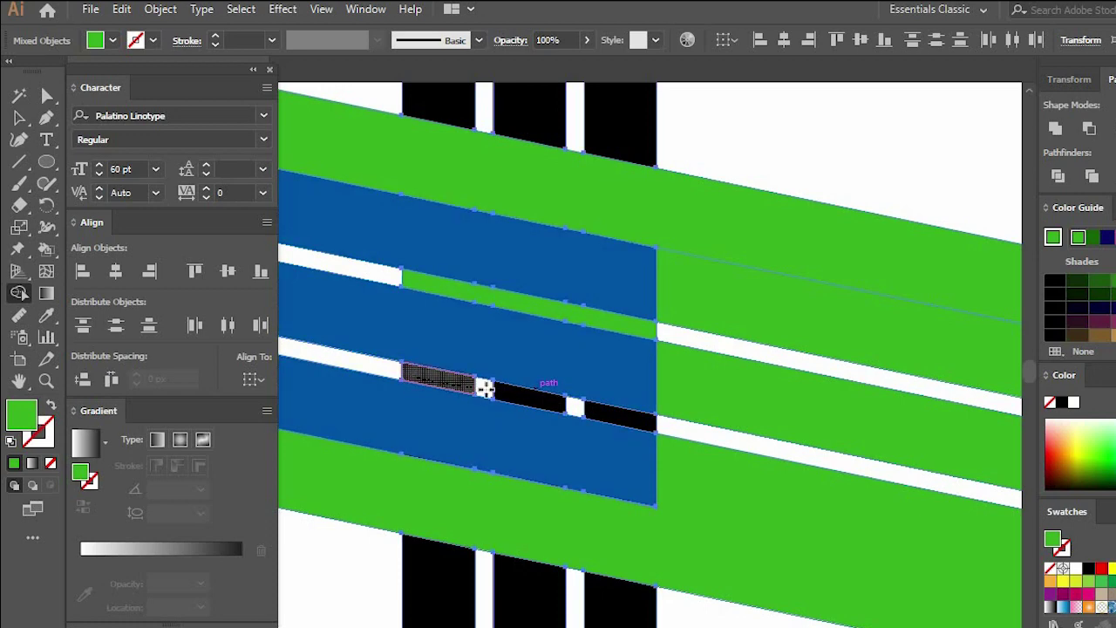
{"action": "left_click_drag", "start_coordinate": [485, 389], "coordinate": [643, 421]}
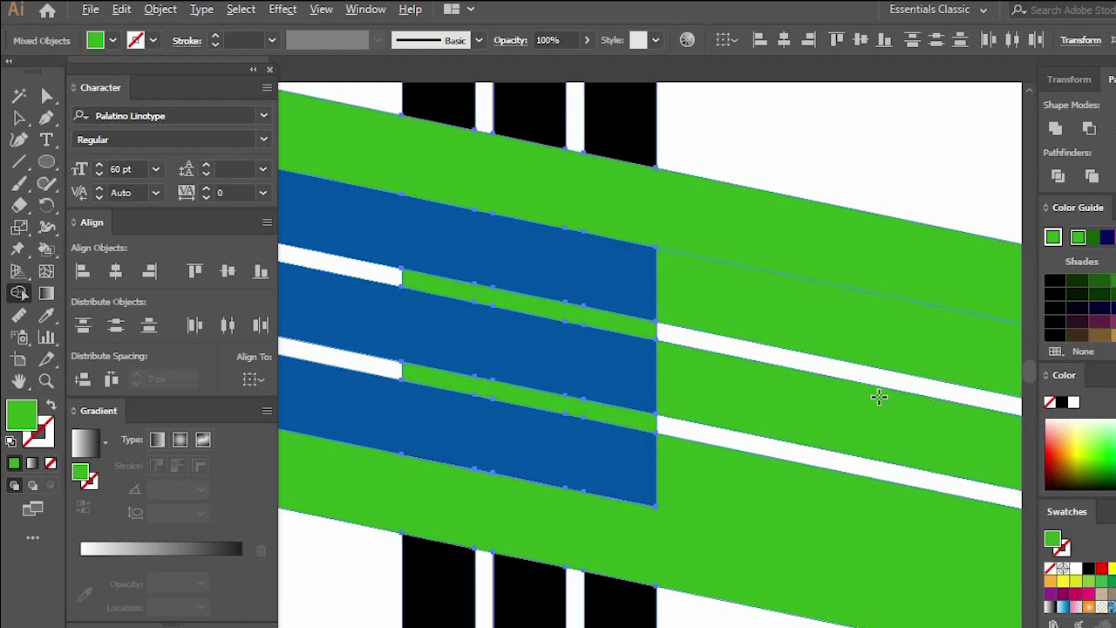
{"action": "scroll", "coordinate": [879, 396], "scroll_direction": "down", "scroll_amount": 2}
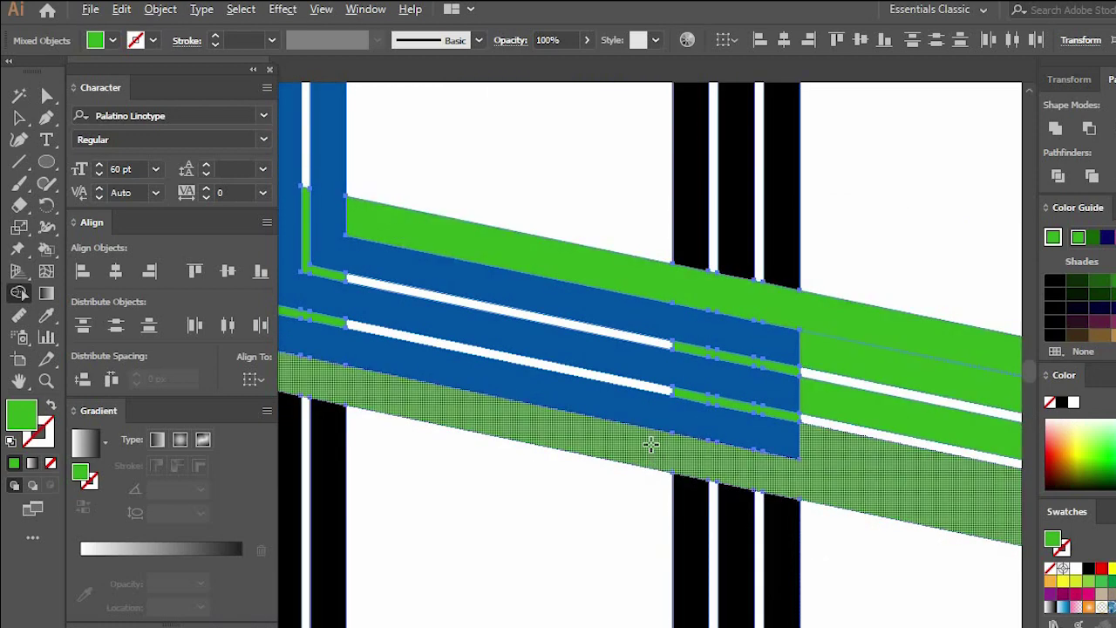
Fit the artboard in view and delete the left green pieces and right stripe ends
{"action": "key", "text": "ctrl+0"}
{"action": "left_click", "coordinate": [49, 98]}
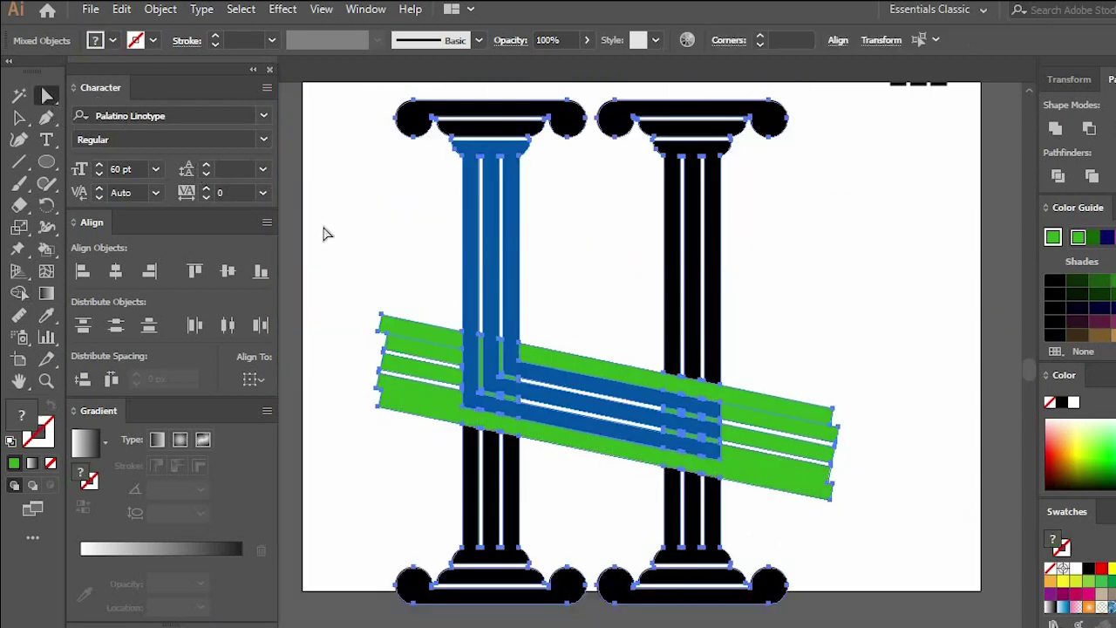
{"action": "left_click_drag", "start_coordinate": [355, 261], "coordinate": [418, 475]}
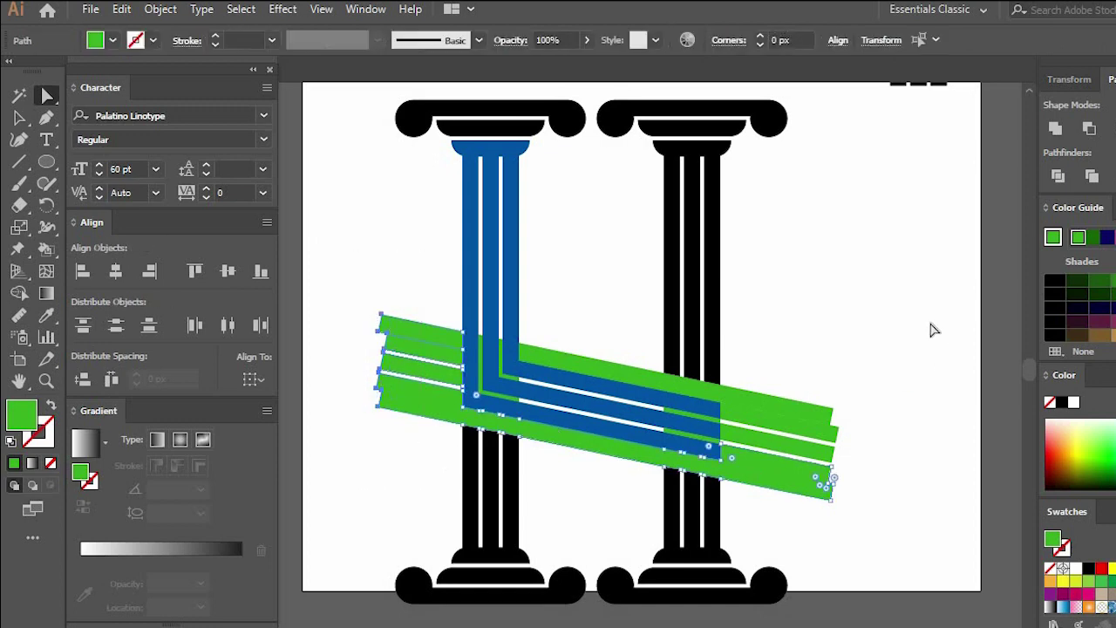
{"action": "key", "text": "Delete"}
{"action": "mouse_move", "coordinate": [924, 323]}
{"action": "left_mouse_down"}
{"action": "mouse_move", "coordinate": [806, 519]}
{"action": "mouse_move", "coordinate": [802, 507]}
{"action": "left_mouse_up"}
{"action": "key", "text": "Delete"}
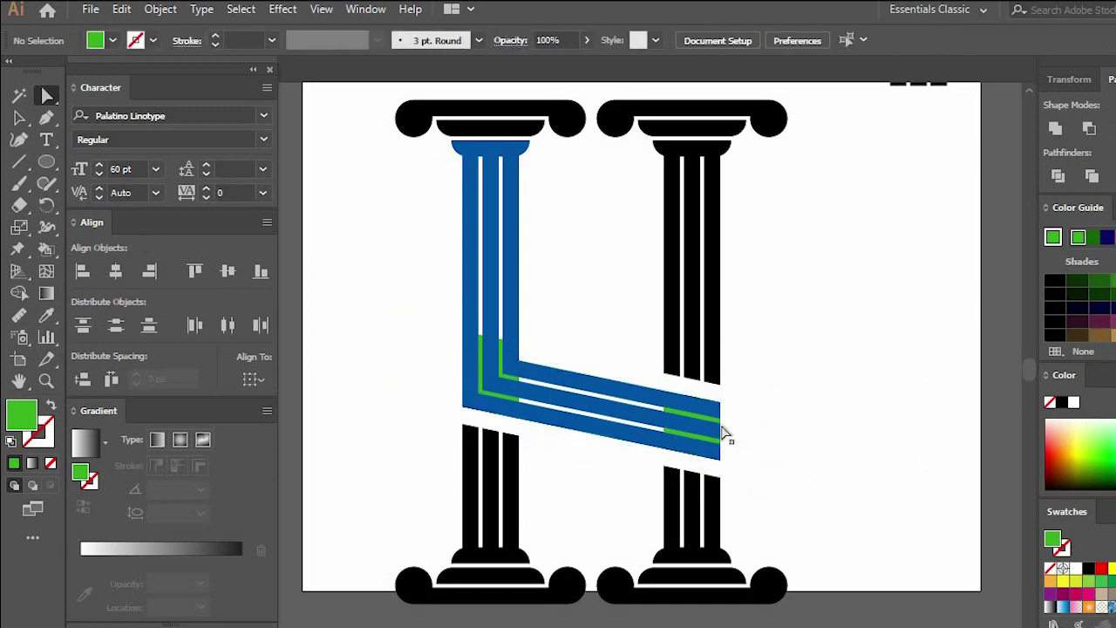
Delete the remaining green stripe piece on the right
{"action": "left_click", "coordinate": [720, 427]}
{"action": "key", "text": "Delete"}
{"action": "scroll", "coordinate": [673, 441], "scroll_direction": "up", "scroll_amount": 3, "text": "alt"}
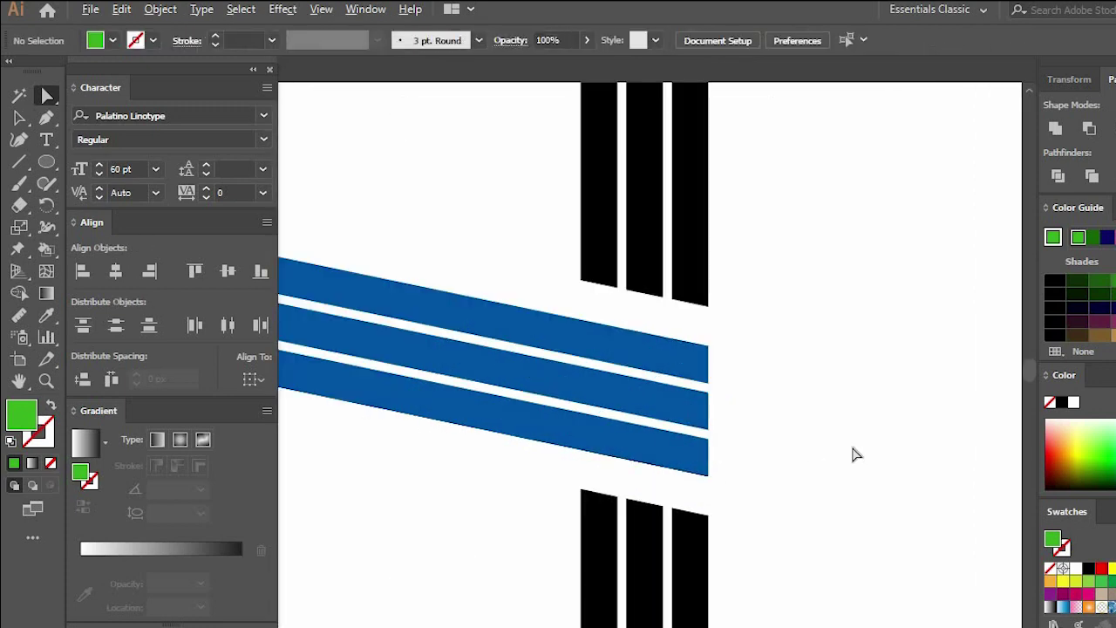
{"action": "scroll", "coordinate": [554, 377], "scroll_direction": "down", "scroll_amount": 3, "text": "alt"}
{"action": "scroll", "coordinate": [544, 404], "scroll_direction": "up", "scroll_amount": 3, "text": "alt"}
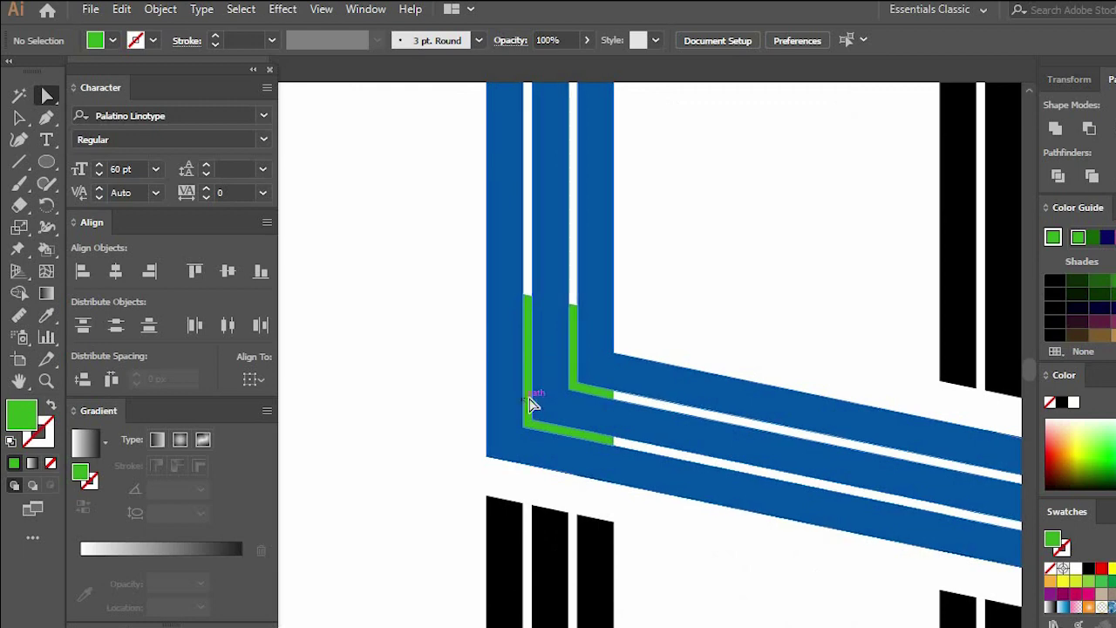
Delete the inner green stripe paths near the lower-left corner
{"action": "left_click", "coordinate": [531, 402]}
{"action": "key", "text": "ctrl+shift+a"}
{"action": "scroll", "coordinate": [584, 340], "scroll_direction": "up", "scroll_amount": 2, "text": "alt"}
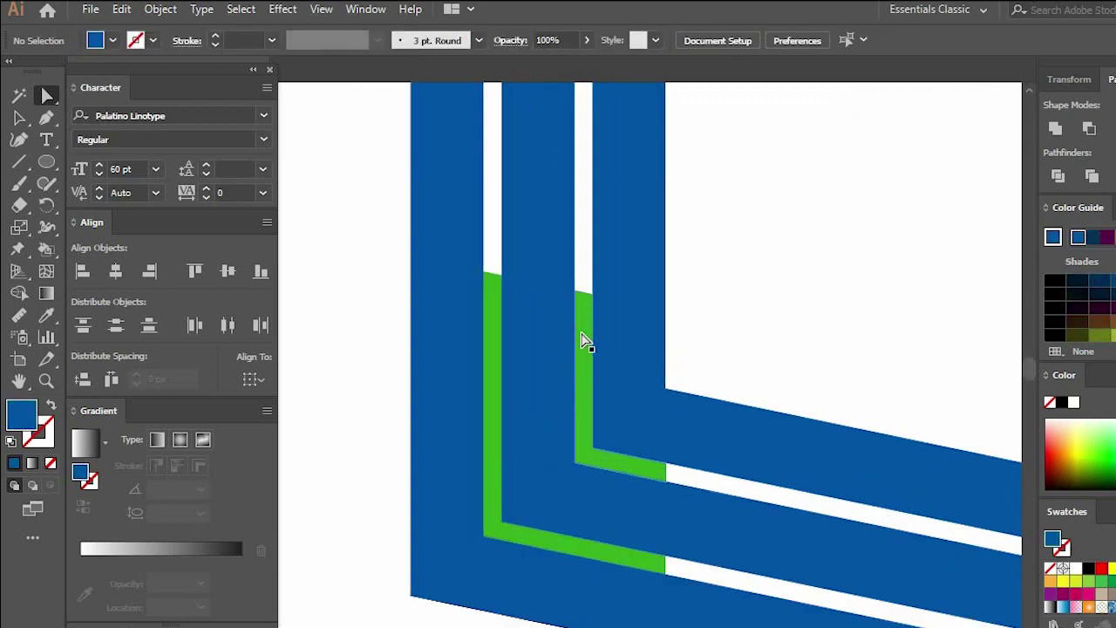
{"action": "left_click", "coordinate": [584, 340]}
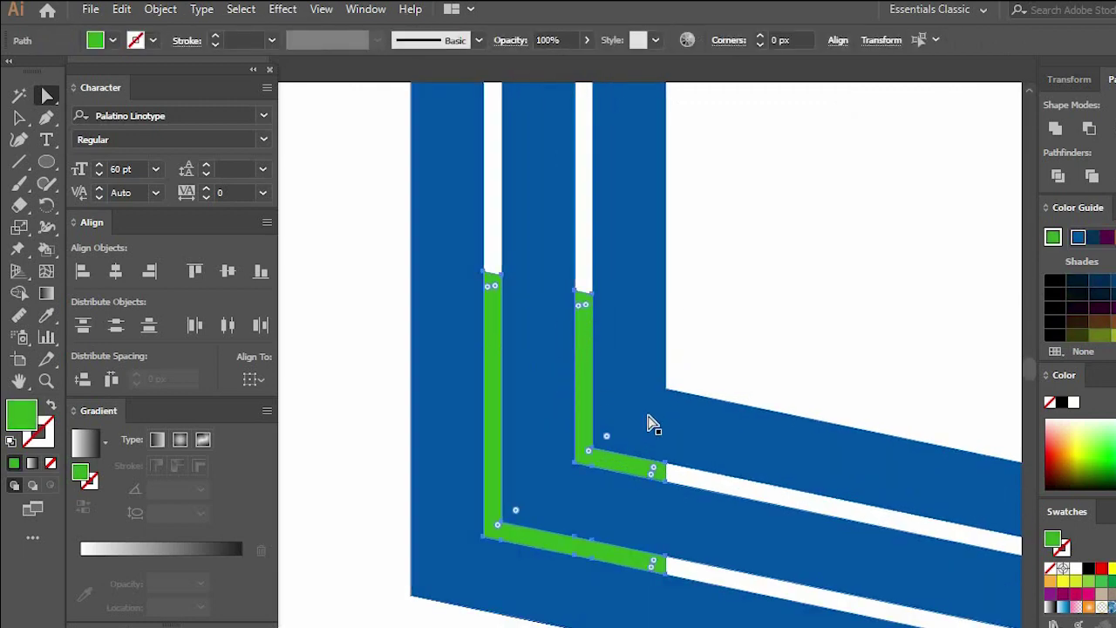
{"action": "key", "text": "Delete"}
{"action": "scroll", "coordinate": [623, 329], "scroll_direction": "down", "scroll_amount": 3, "text": "alt"}
{"action": "scroll", "coordinate": [635, 330], "scroll_direction": "down", "scroll_amount": 2, "text": "alt"}
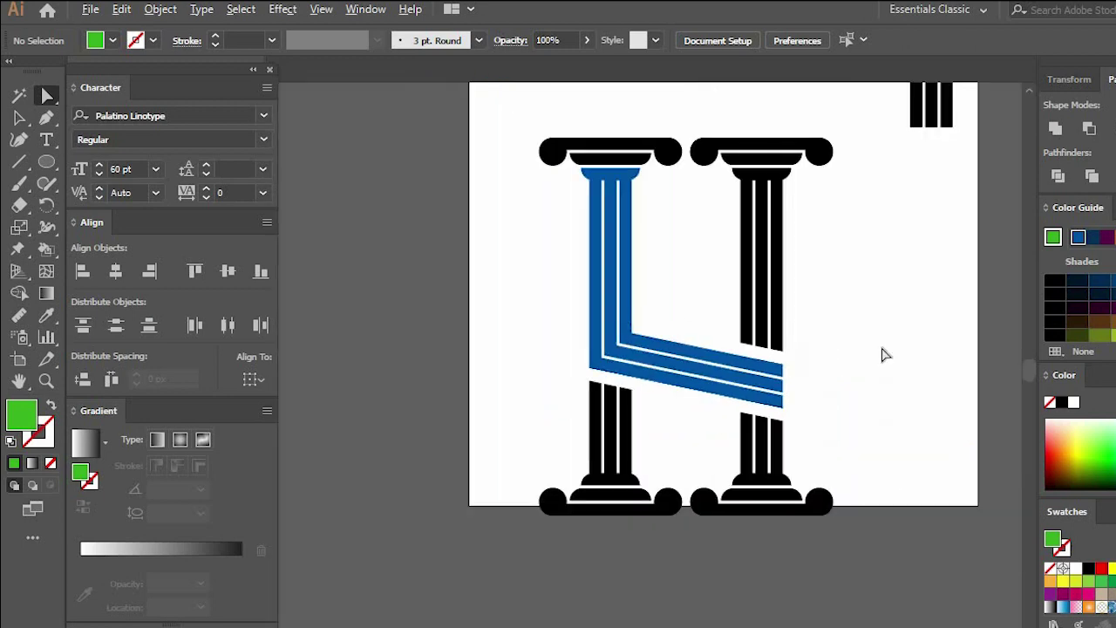
{"action": "scroll", "coordinate": [653, 164], "scroll_direction": "up", "scroll_amount": 1}
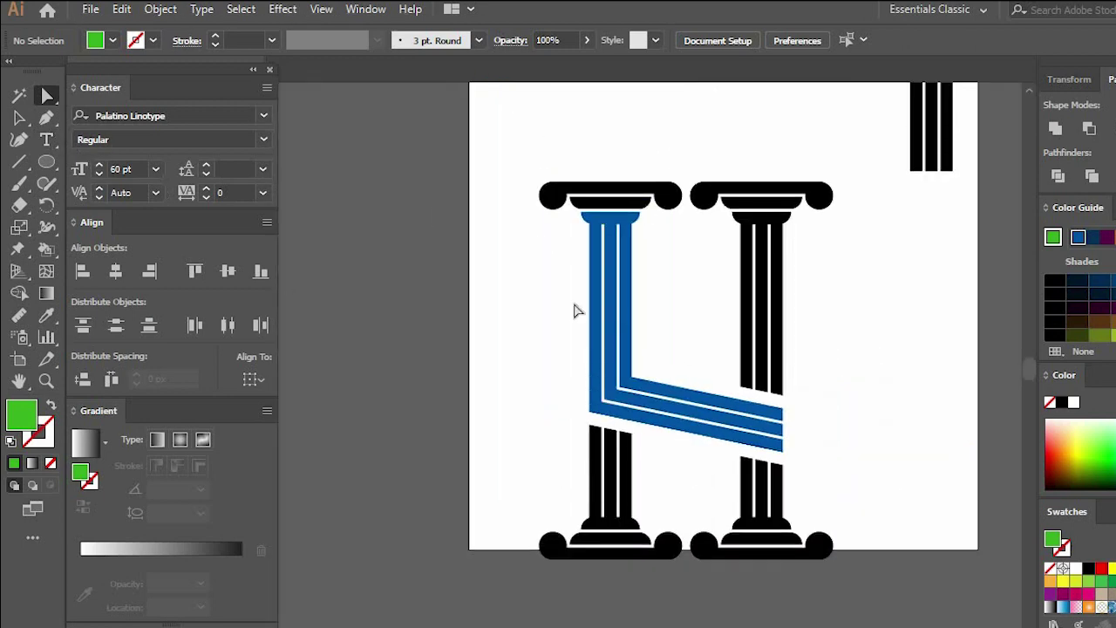
Give the top-left capital the column's blue with the Eyedropper
{"action": "left_click_drag", "start_coordinate": [664, 150], "coordinate": [530, 383]}
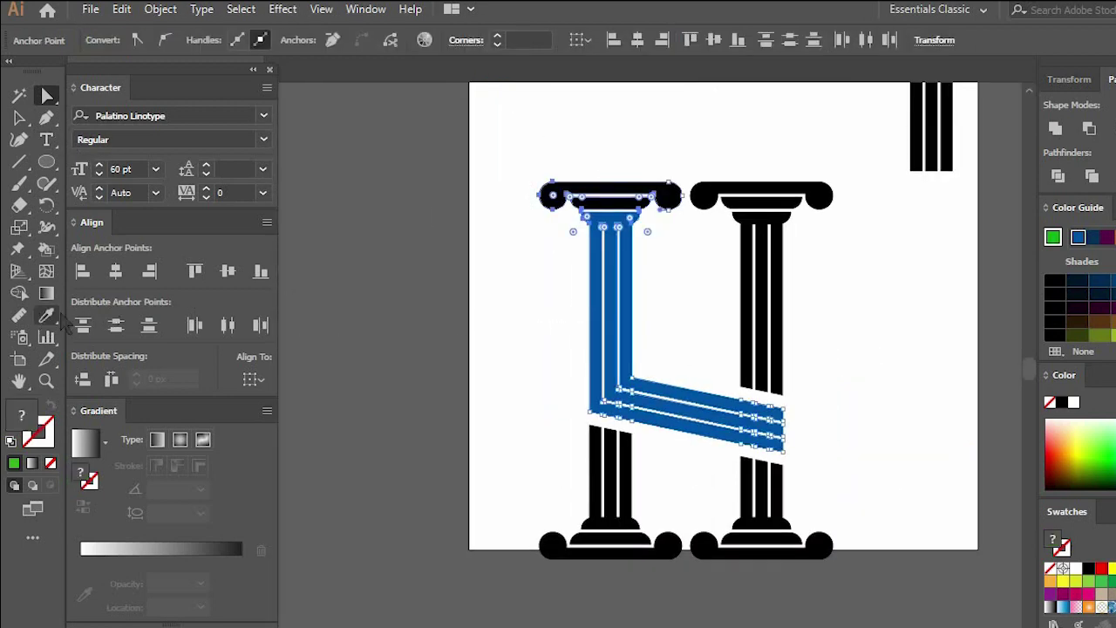
{"action": "left_click", "coordinate": [46, 315]}
{"action": "left_click", "coordinate": [591, 215]}
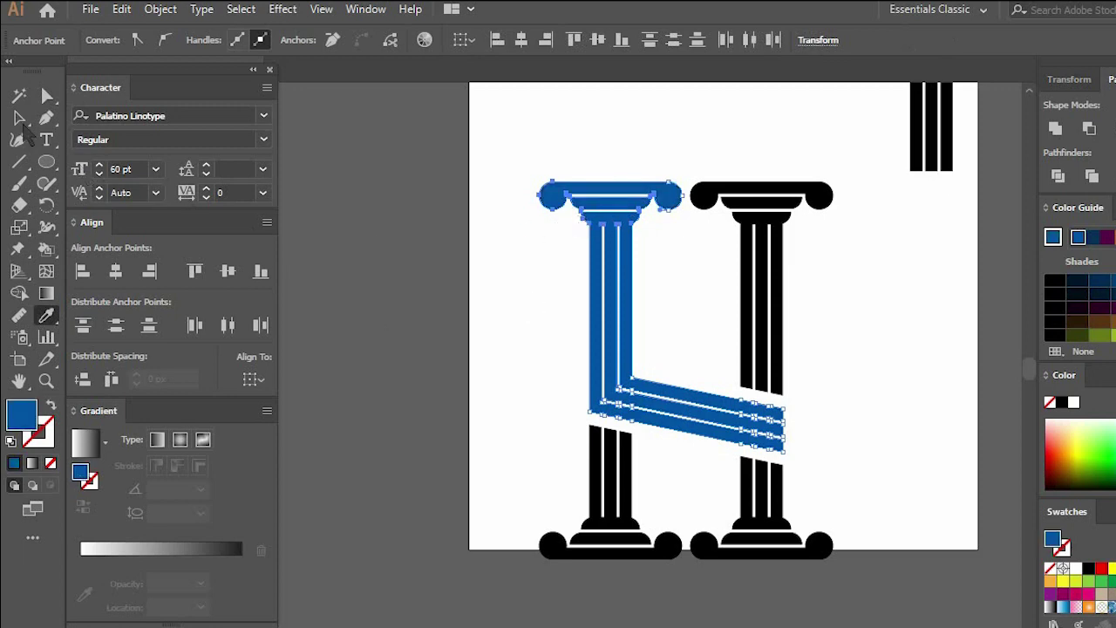
{"action": "left_click", "coordinate": [21, 120]}
{"action": "left_click", "coordinate": [893, 181]}
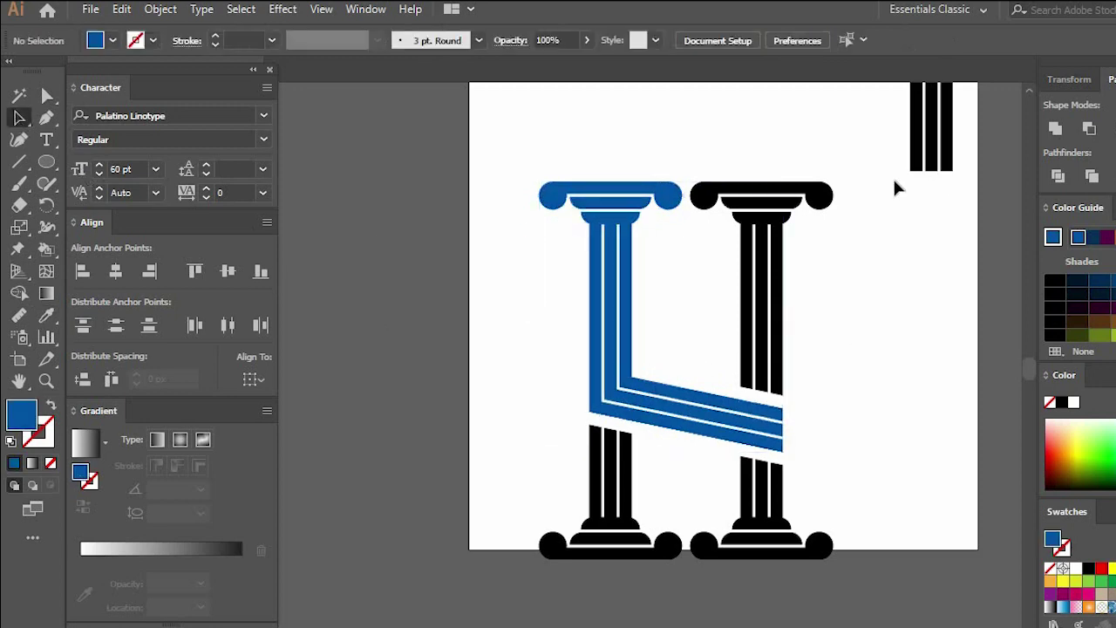
Make all the column artwork the capital's blue, undoing an accidental white fill
{"action": "left_click_drag", "start_coordinate": [856, 155], "coordinate": [504, 551]}
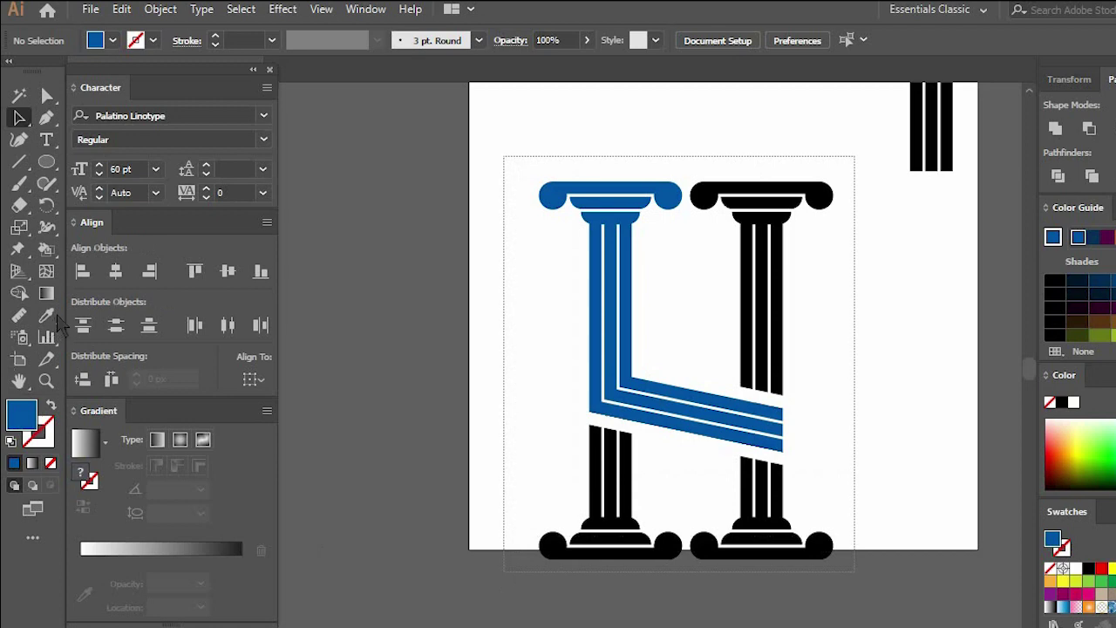
{"action": "key", "text": "i"}
{"action": "left_click", "coordinate": [622, 201]}
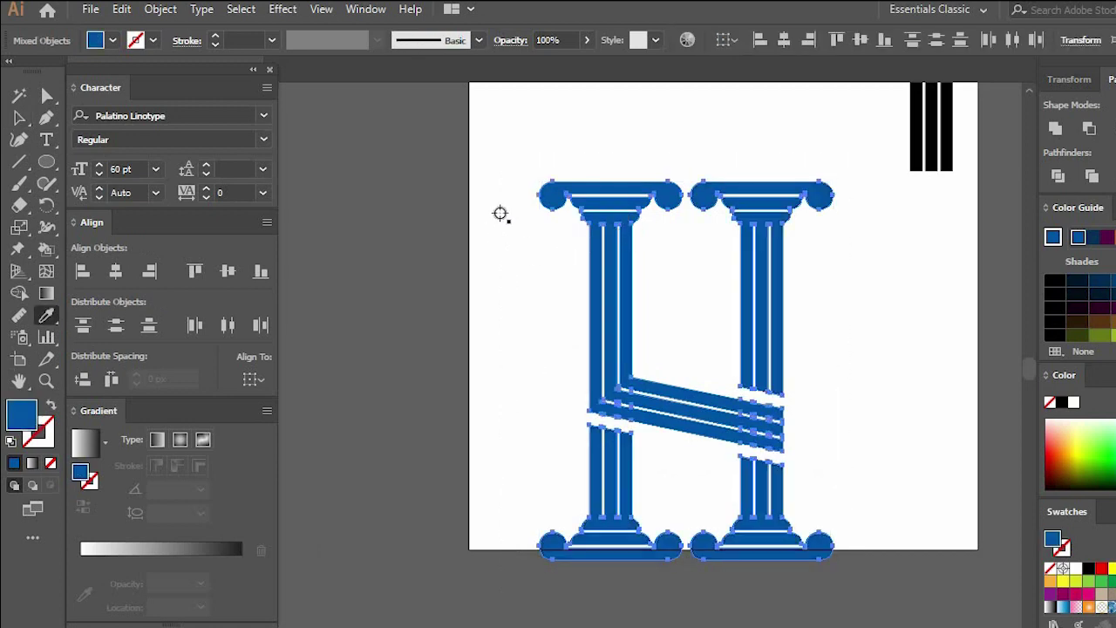
{"action": "left_click", "coordinate": [534, 142]}
{"action": "key", "text": "ctrl+z"}
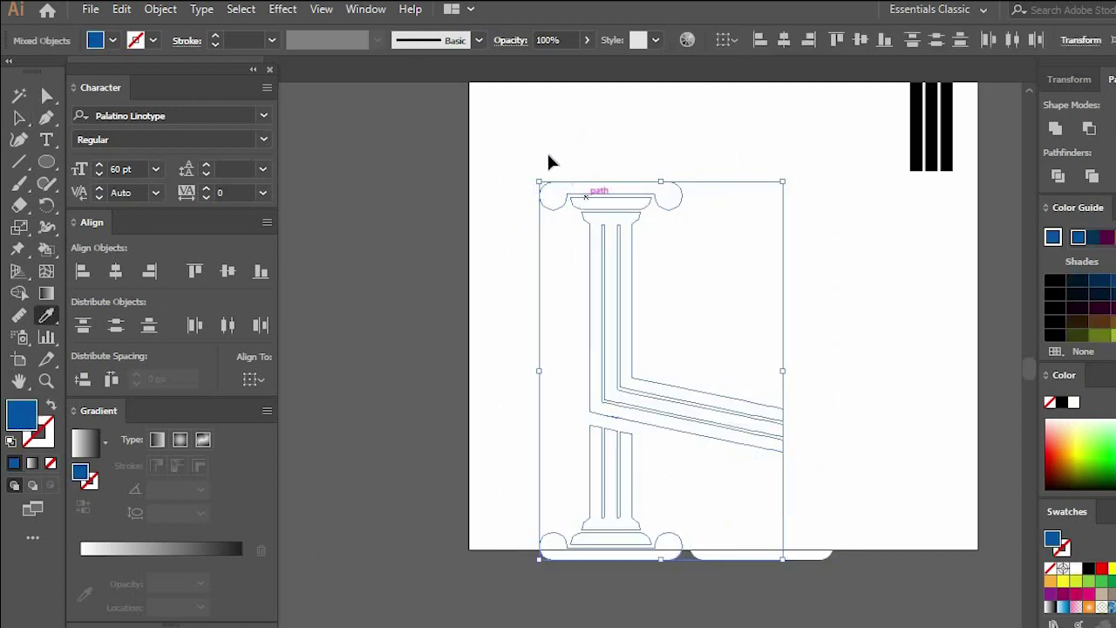
Colour the upper left column and diagonal bar black, sampled from the top-right bars
{"action": "left_click_drag", "start_coordinate": [511, 136], "coordinate": [666, 254]}
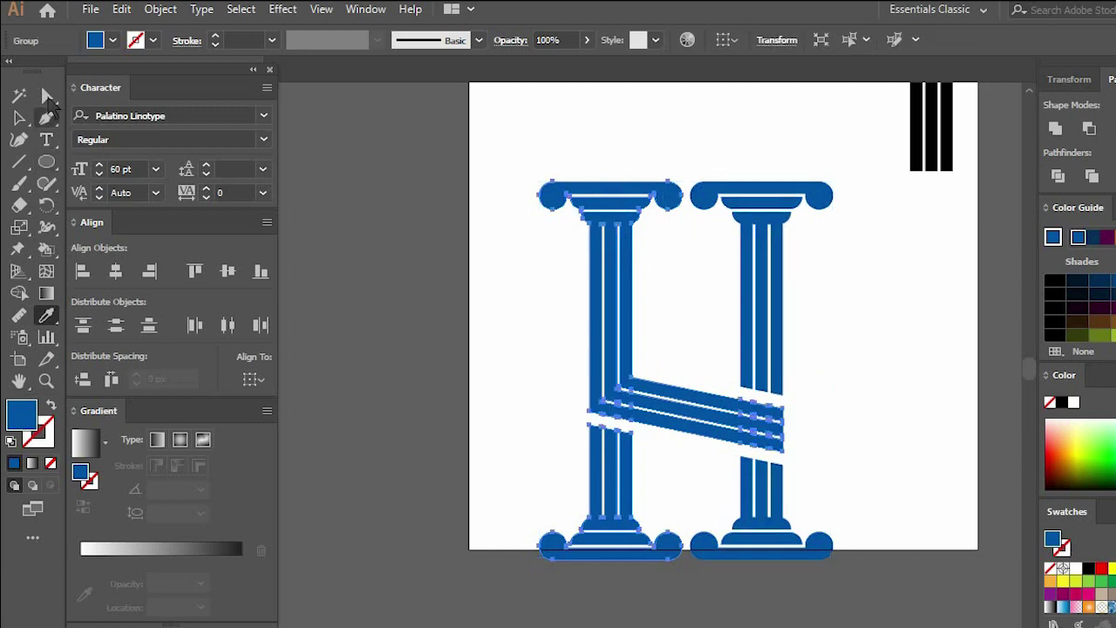
{"action": "key", "text": "v"}
{"action": "left_click_drag", "start_coordinate": [508, 137], "coordinate": [672, 260]}
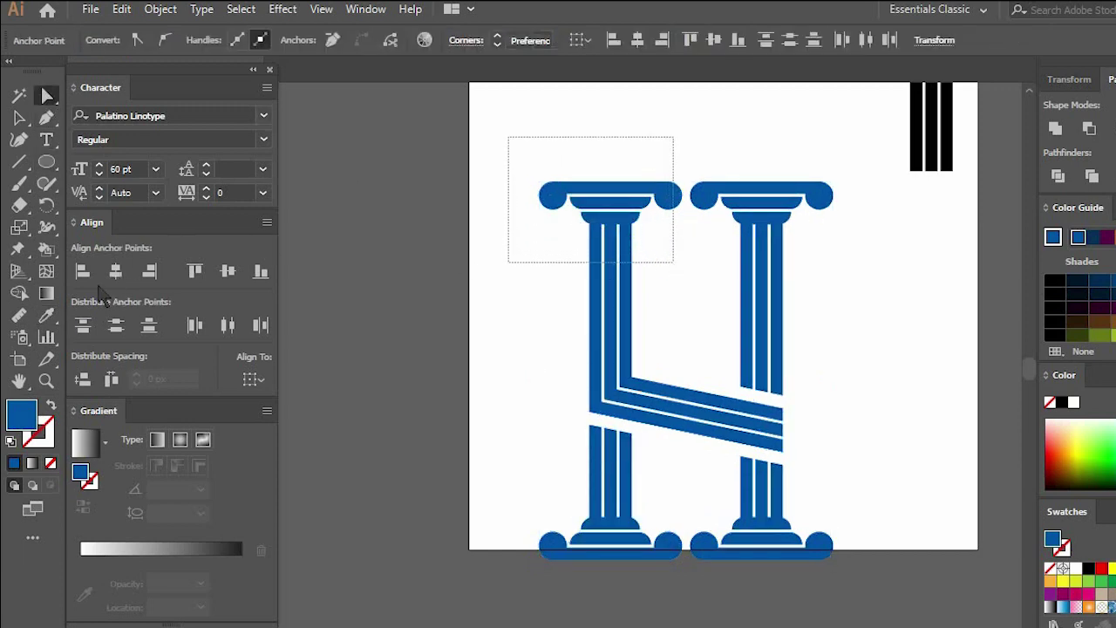
{"action": "left_click", "coordinate": [45, 317]}
{"action": "left_click", "coordinate": [926, 118]}
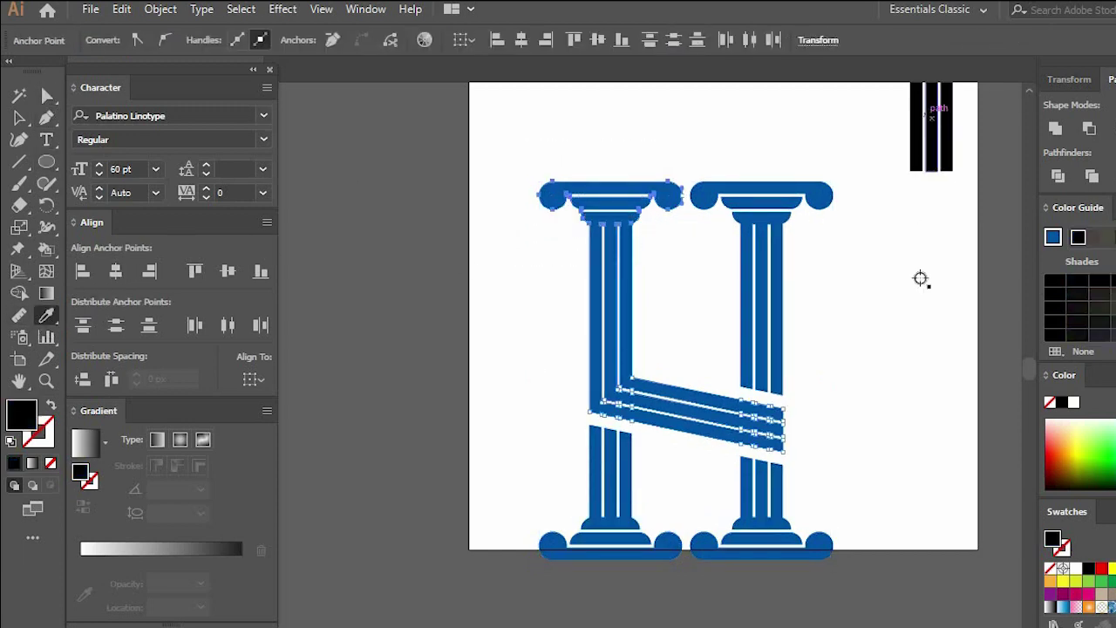
{"action": "key", "text": "ctrl+shift+a"}
Select the whole H and scale it down toward the artboard bottom
{"action": "scroll", "coordinate": [723, 318], "scroll_direction": "down", "scroll_amount": 1}
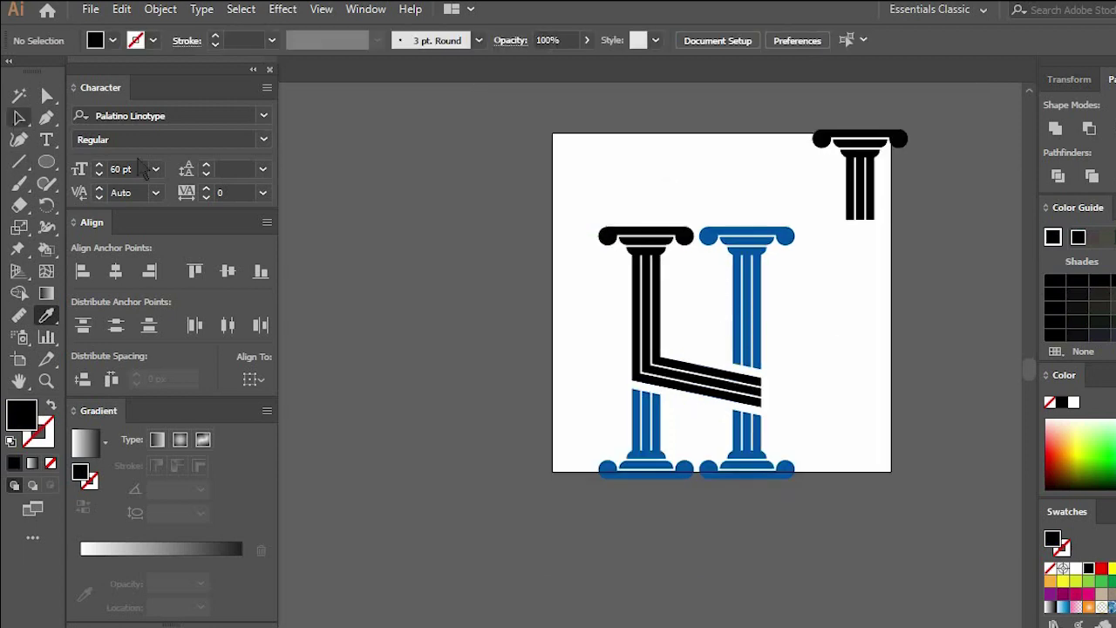
{"action": "left_click", "coordinate": [19, 117]}
{"action": "mouse_move", "coordinate": [810, 544]}
{"action": "left_mouse_down"}
{"action": "mouse_move", "coordinate": [681, 228]}
{"action": "mouse_move", "coordinate": [704, 230]}
{"action": "mouse_move", "coordinate": [697, 388]}
{"action": "left_mouse_up"}
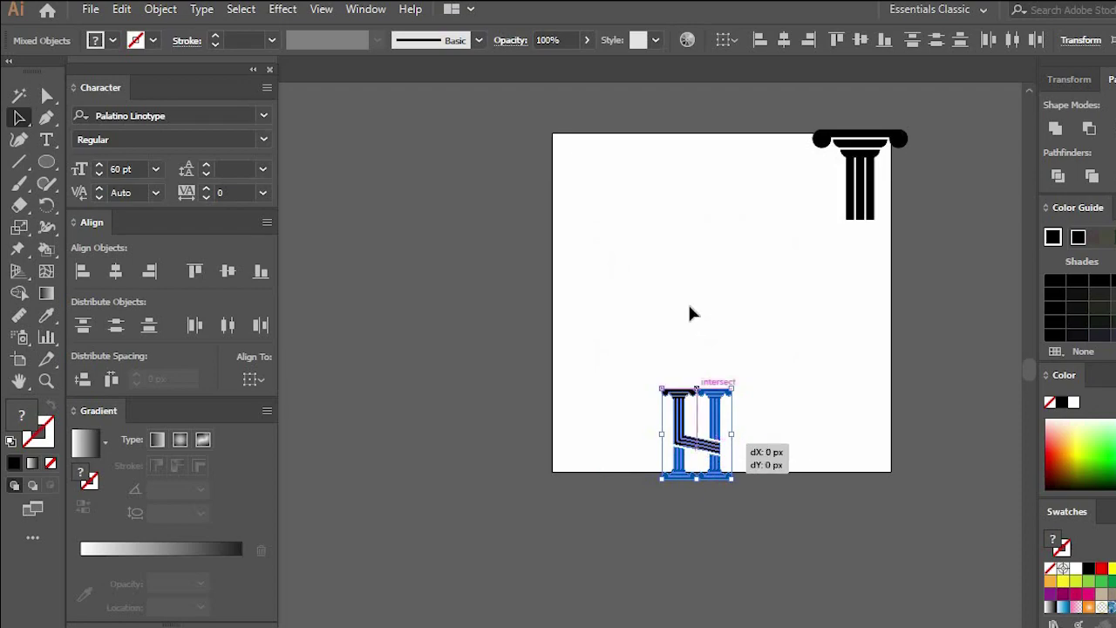
{"action": "left_click_drag", "start_coordinate": [698, 436], "coordinate": [793, 316]}
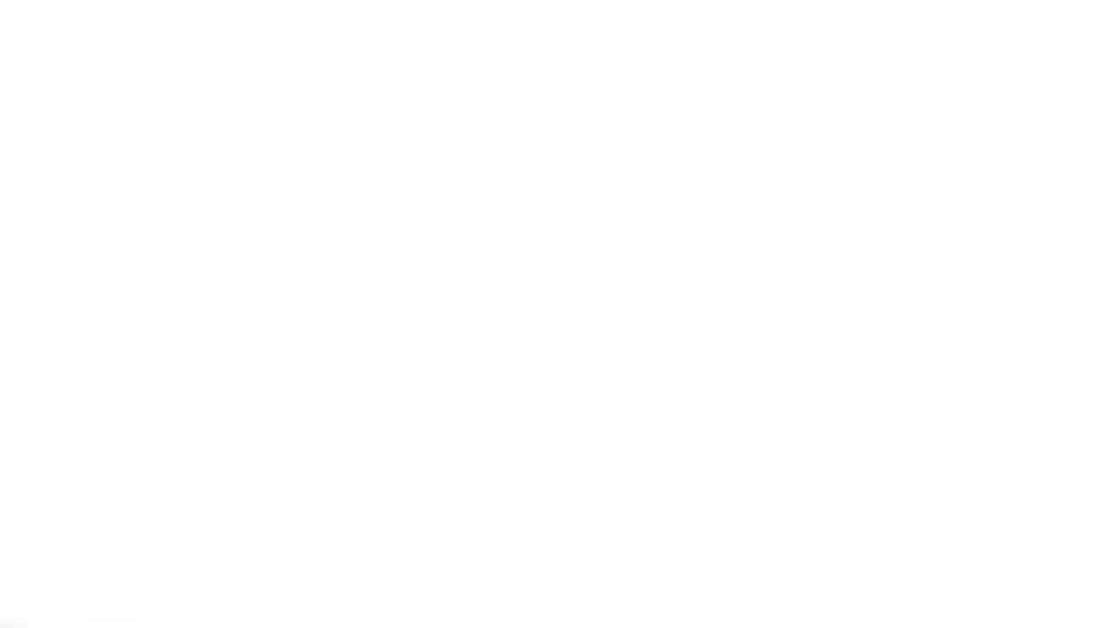